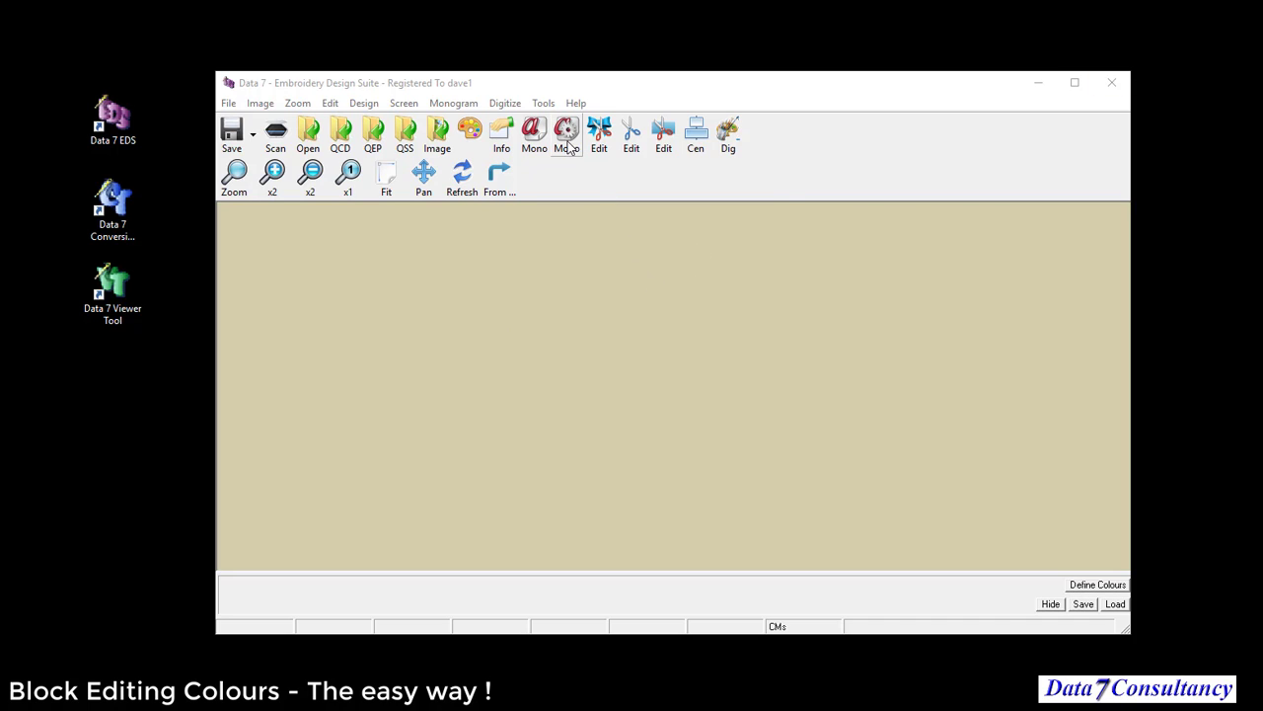
Create the monogram A^B^C^D in the Block alphabet at 3.00 cm height and width, with each letter in its own colour.
{"action": "left_click", "coordinate": [542, 144]}
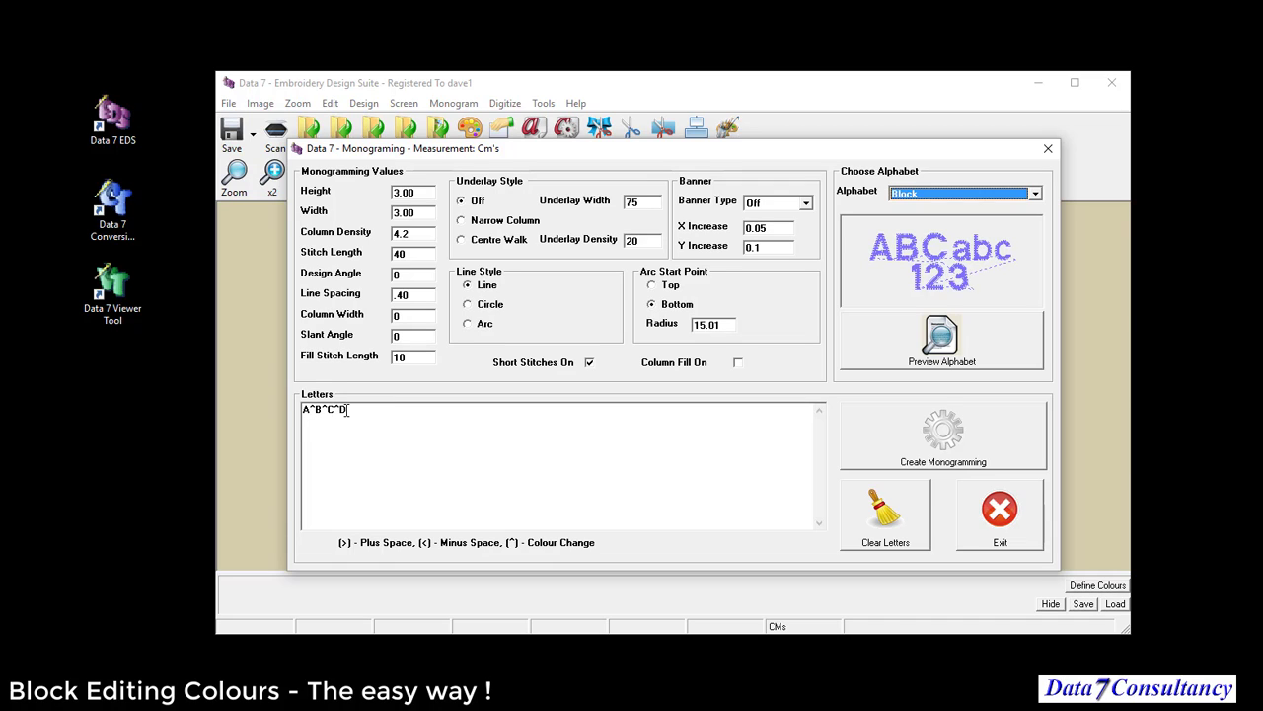
{"action": "left_click", "coordinate": [941, 456]}
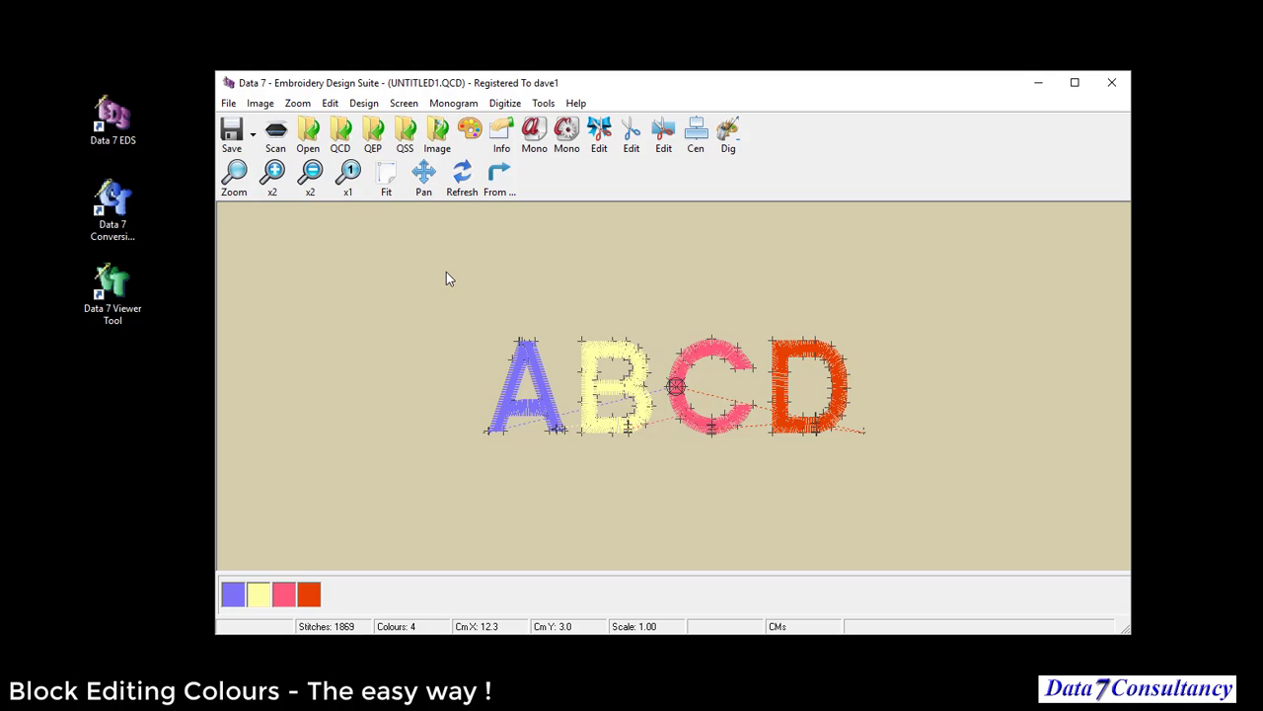
Select colour 3, the letter C, as a block, enlarge it to about 8 cm tall beyond the D, and deselect all blocks.
{"action": "left_click", "coordinate": [331, 104]}
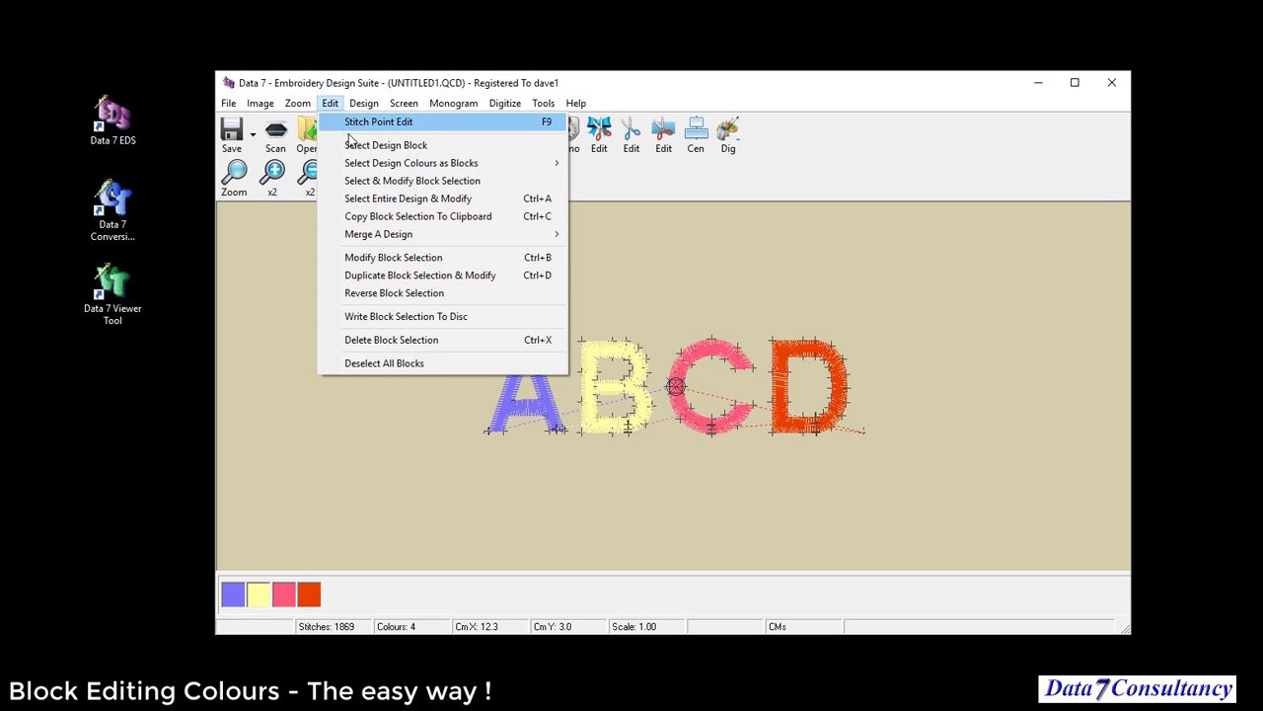
{"action": "mouse_move", "coordinate": [389, 166]}
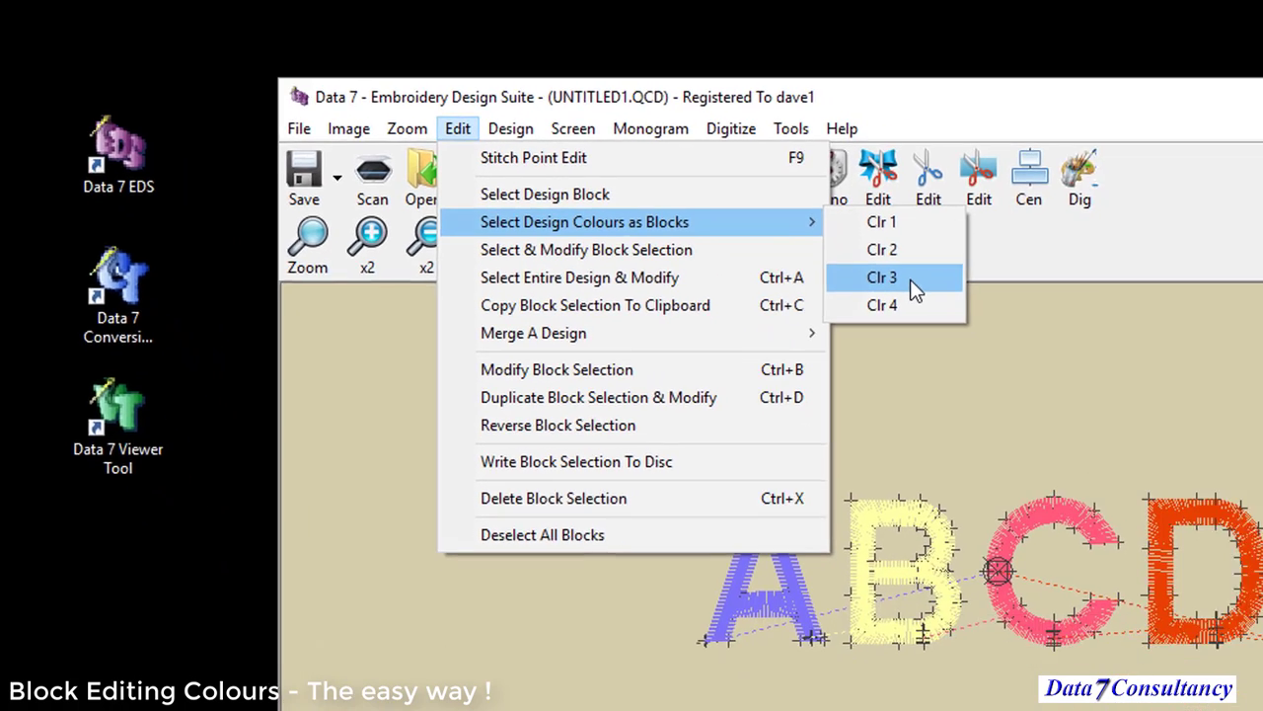
{"action": "left_click", "coordinate": [1091, 352]}
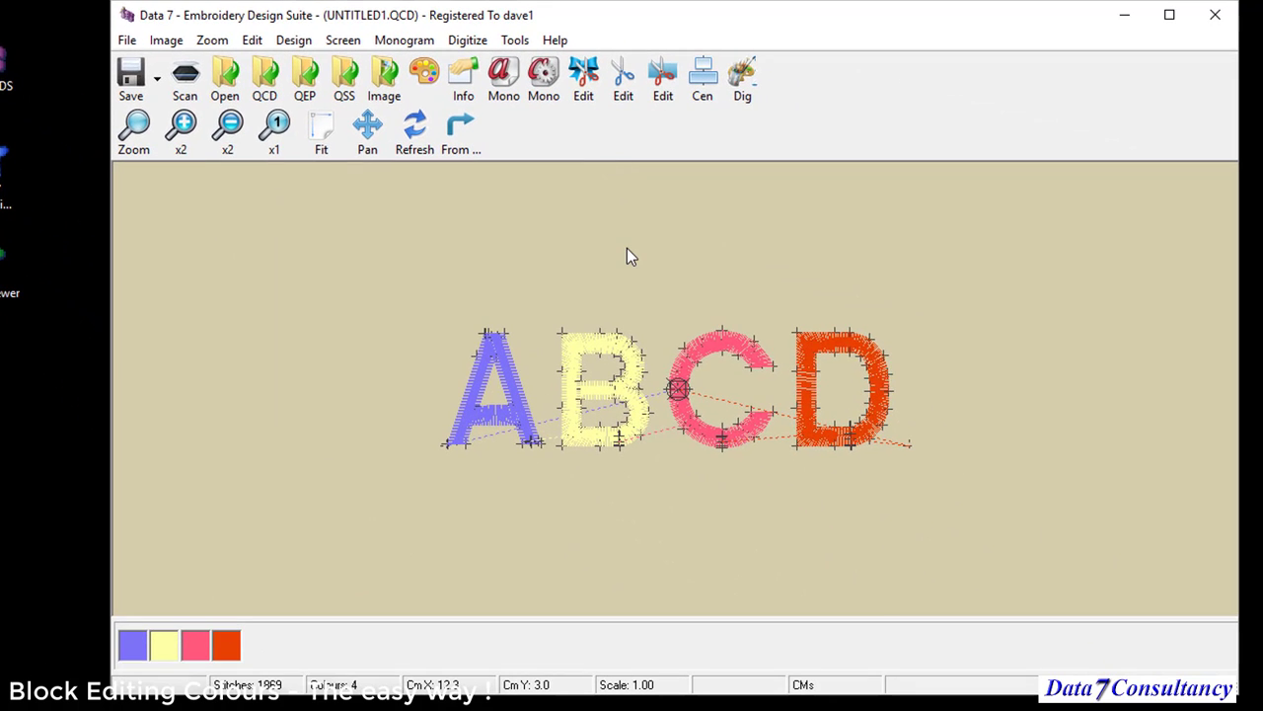
{"action": "right_click", "coordinate": [629, 257]}
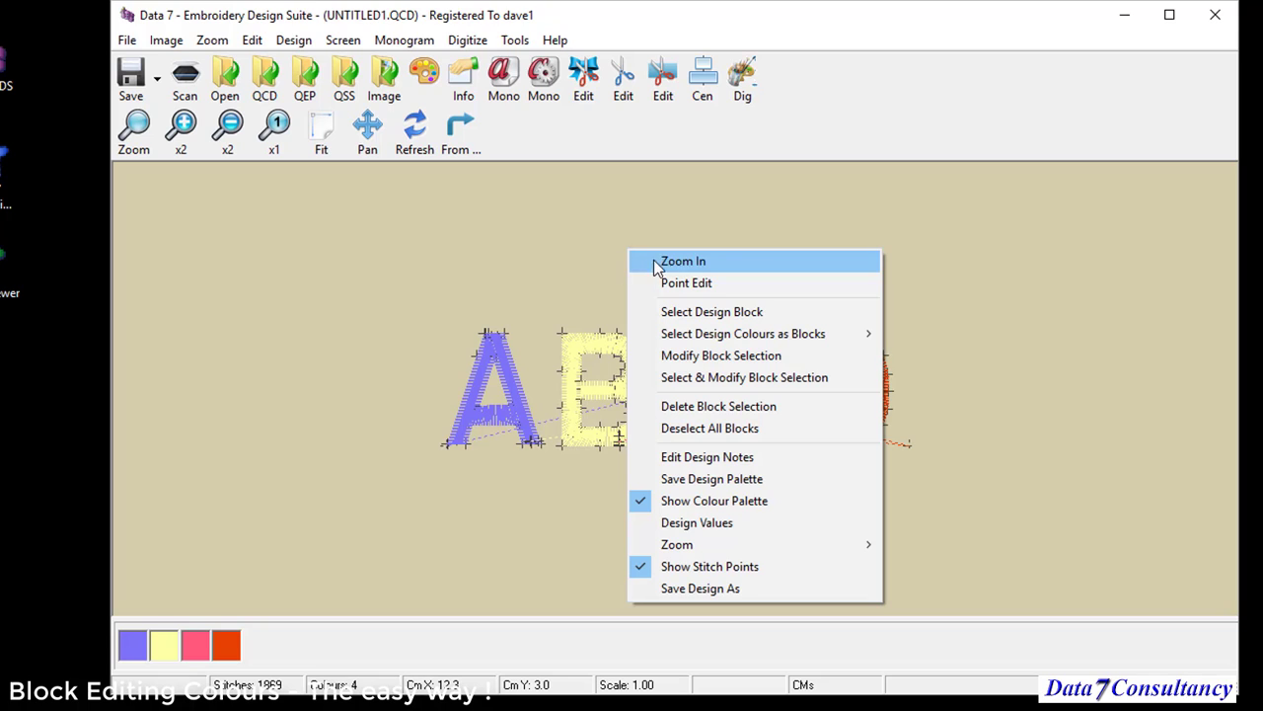
{"action": "left_click", "coordinate": [735, 363]}
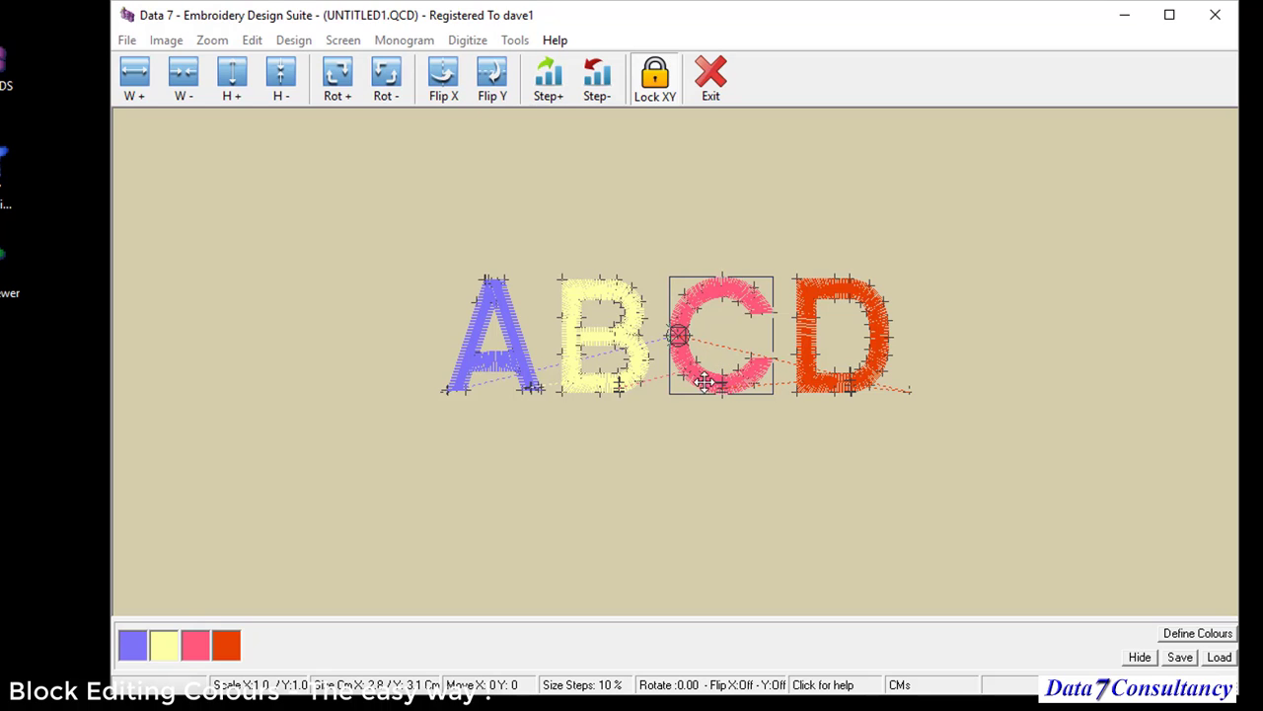
{"action": "left_click_drag", "start_coordinate": [661, 397], "coordinate": [575, 483]}
{"action": "left_click_drag", "start_coordinate": [707, 356], "coordinate": [1040, 375]}
{"action": "left_click", "coordinate": [1040, 375]}
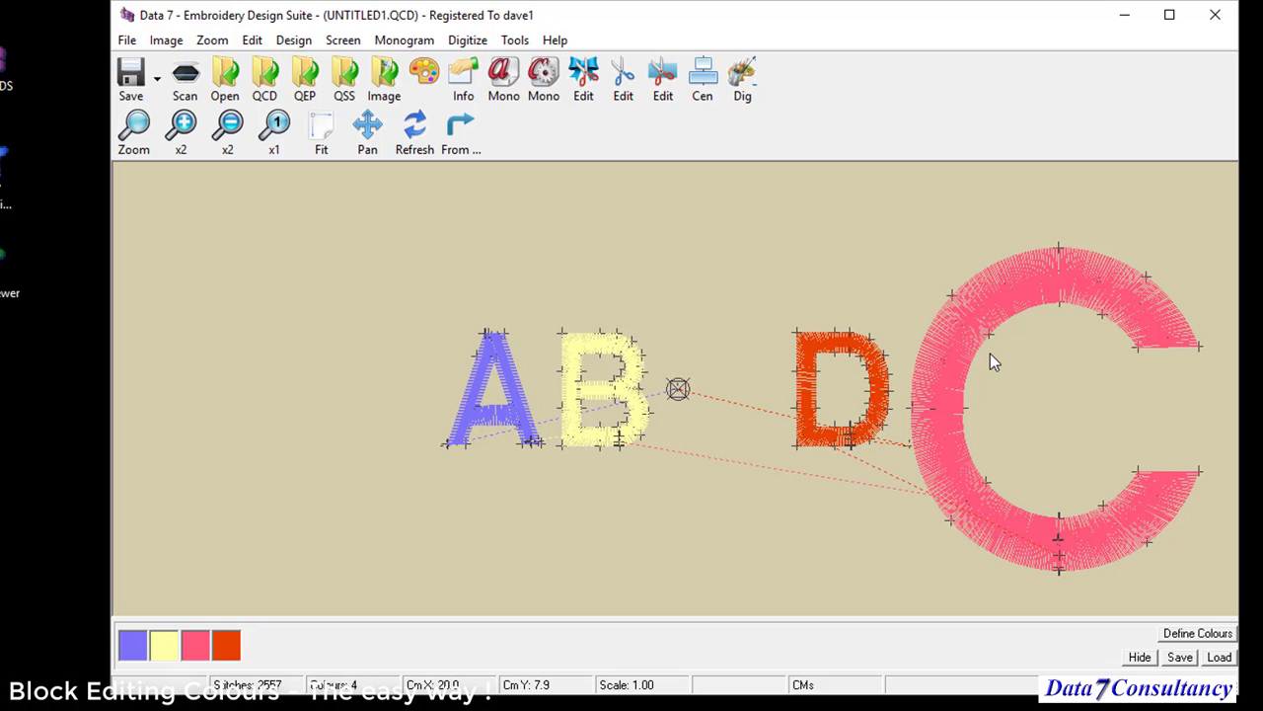
{"action": "right_click", "coordinate": [759, 266]}
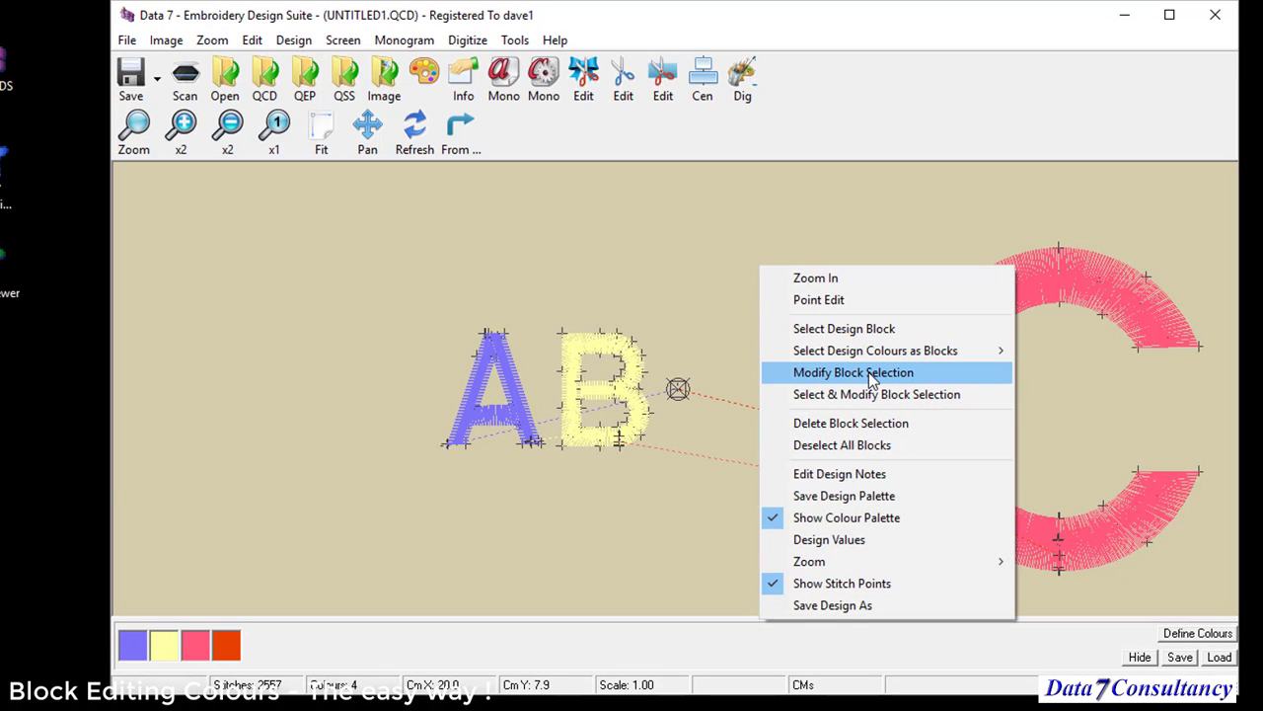
{"action": "left_click", "coordinate": [868, 449]}
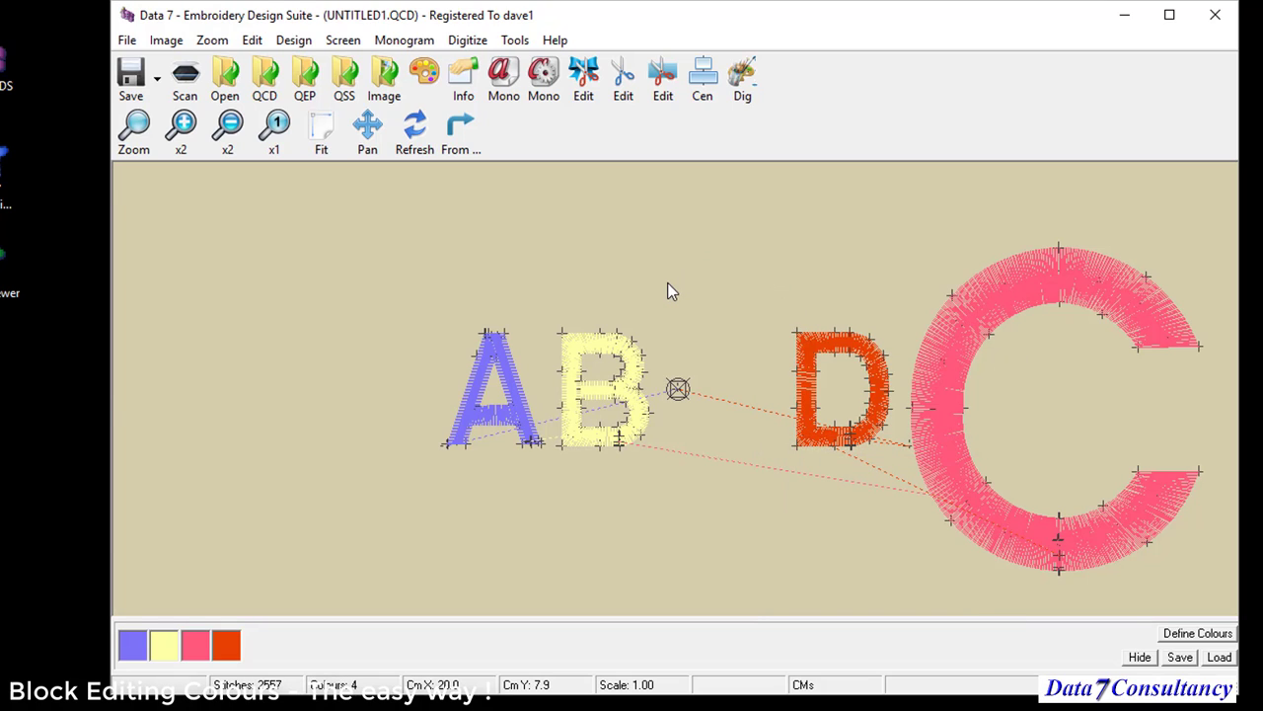
Select colour 1, the letter A, as a block, move it away from the B and enlarge it to about 8 cm tall.
{"action": "right_click", "coordinate": [630, 226]}
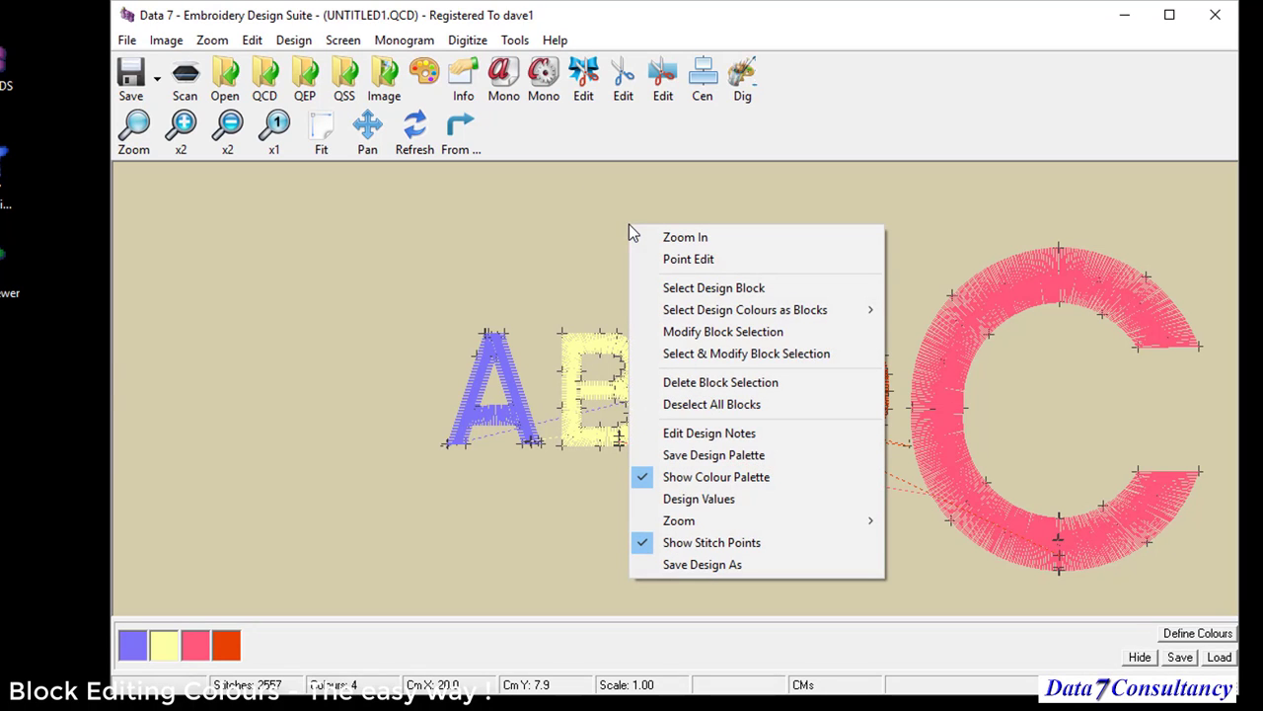
{"action": "right_click", "coordinate": [698, 198]}
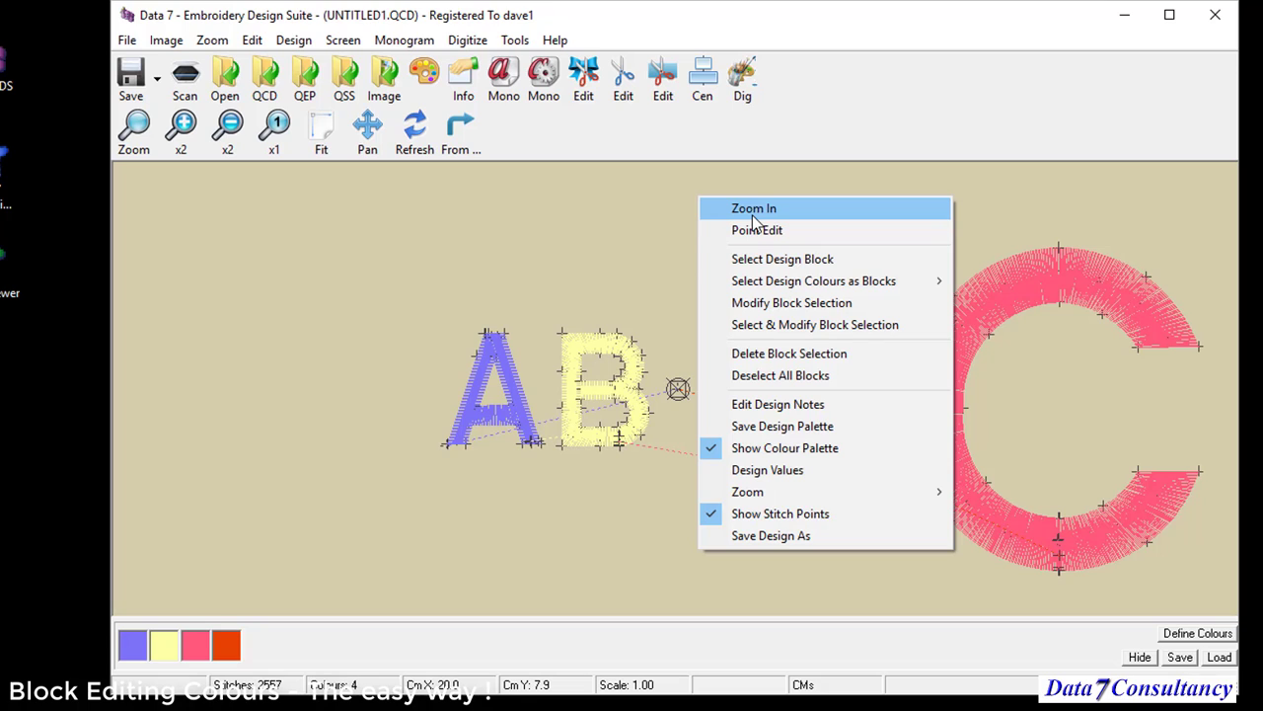
{"action": "mouse_move", "coordinate": [794, 284]}
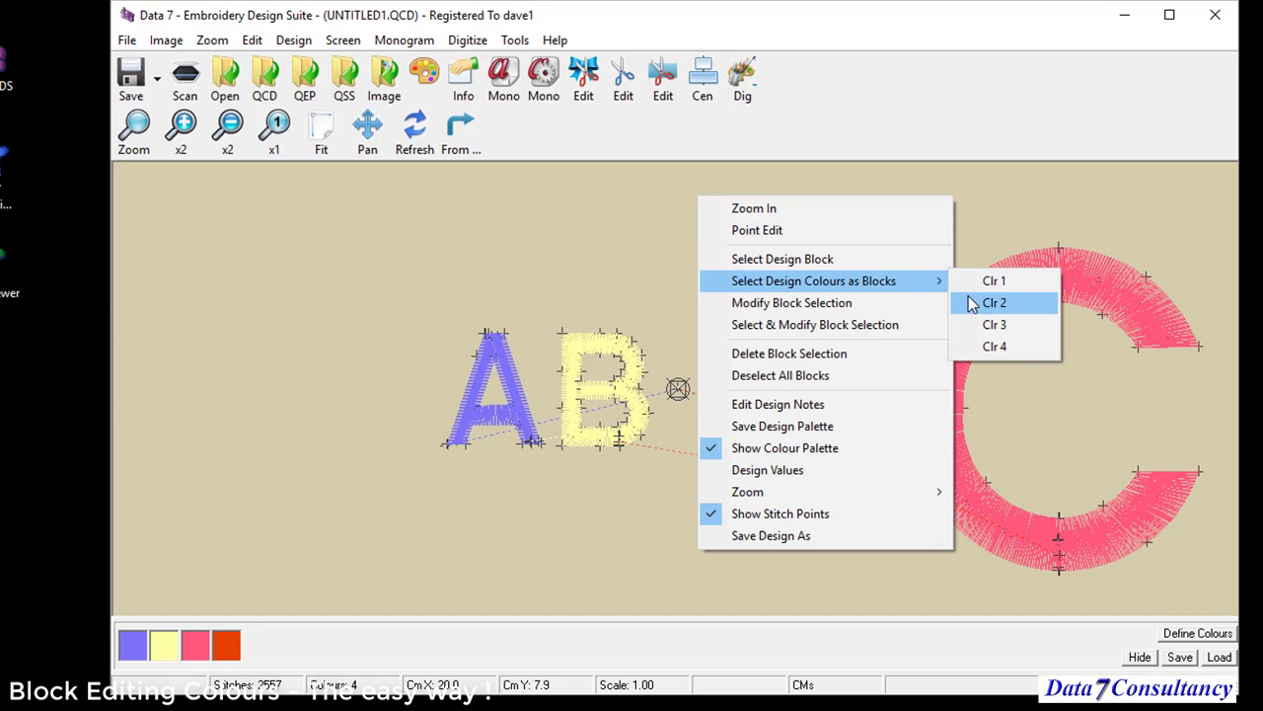
{"action": "left_click", "coordinate": [1003, 282]}
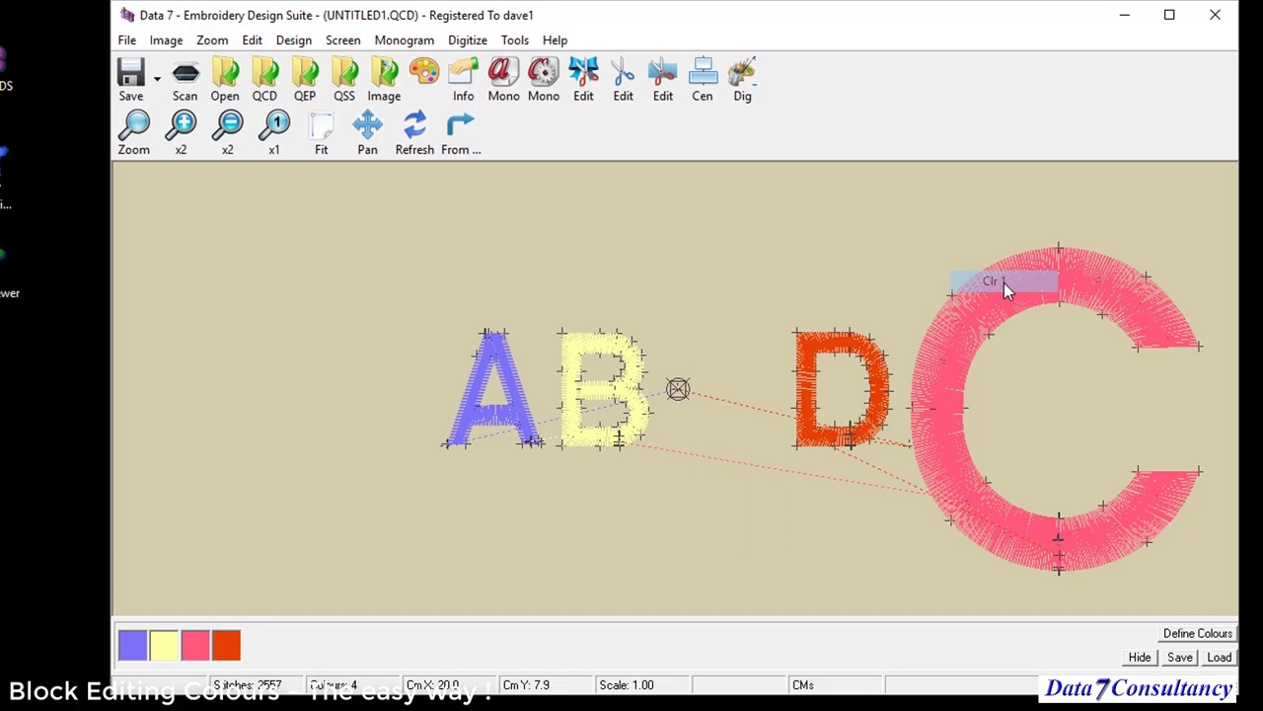
{"action": "right_click", "coordinate": [657, 258]}
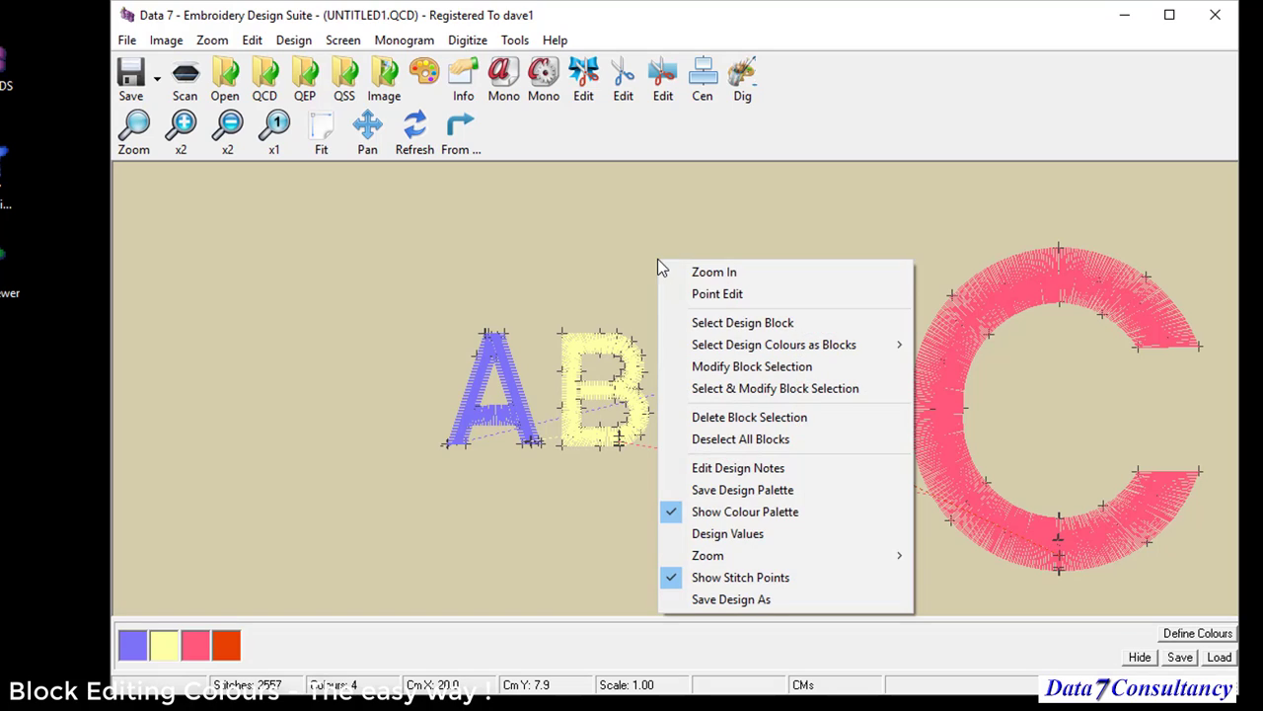
{"action": "left_click", "coordinate": [577, 252]}
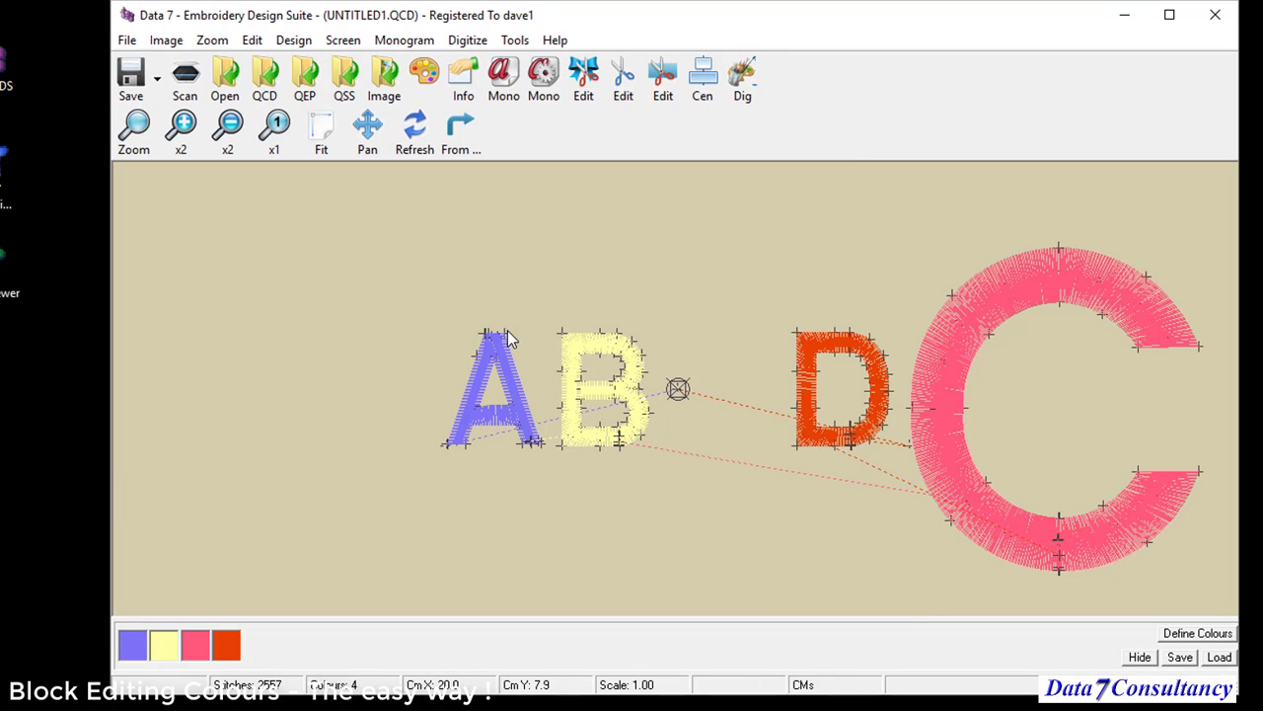
{"action": "right_click", "coordinate": [695, 257]}
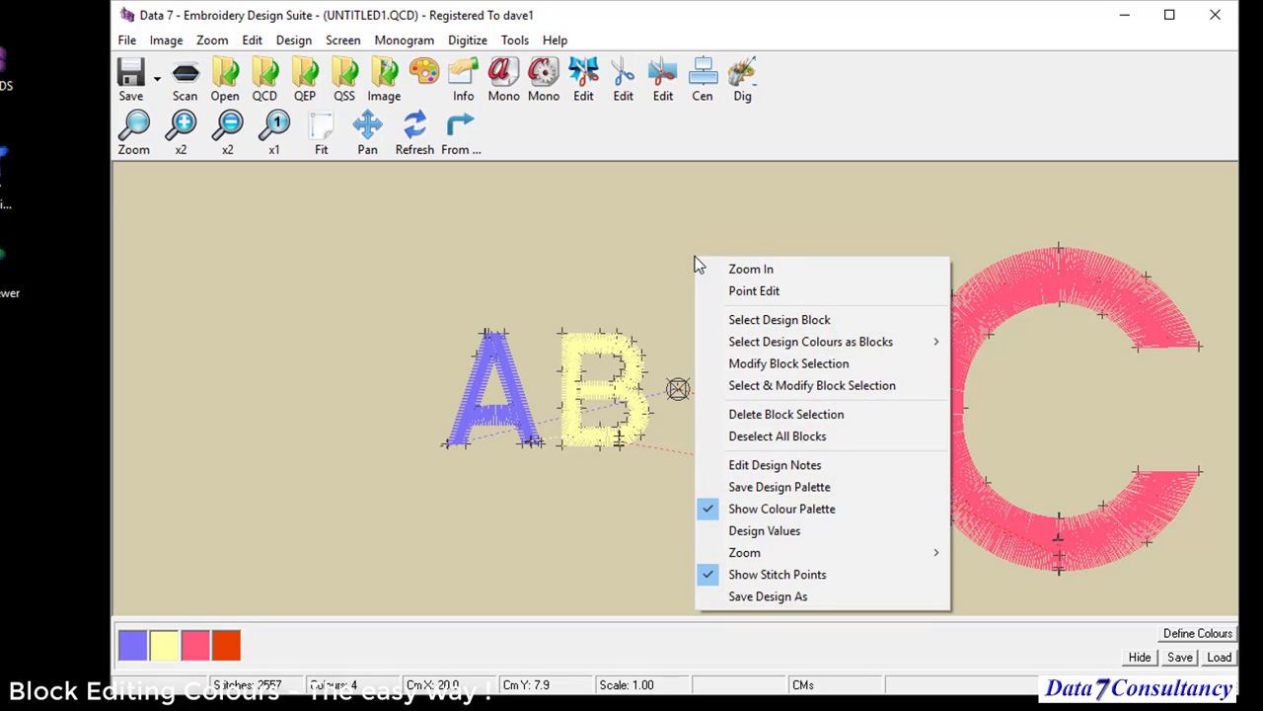
{"action": "left_click", "coordinate": [582, 236]}
{"action": "right_click", "coordinate": [640, 234]}
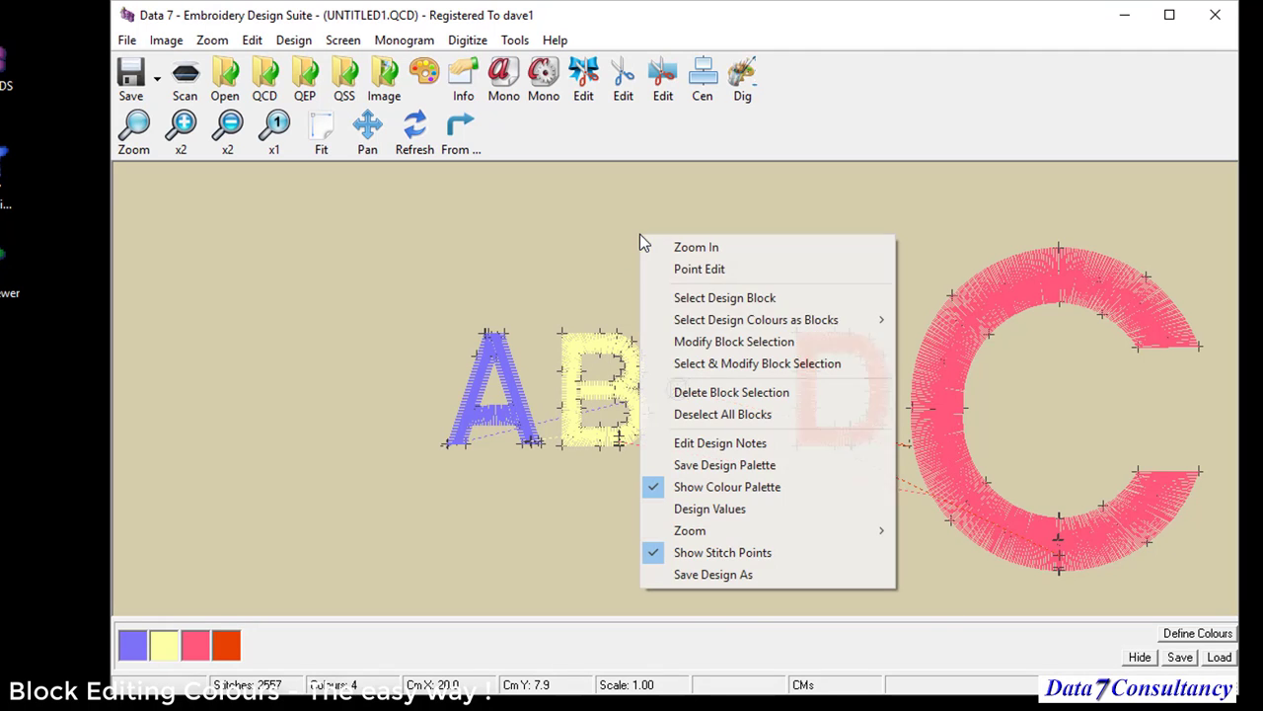
{"action": "left_click", "coordinate": [730, 344]}
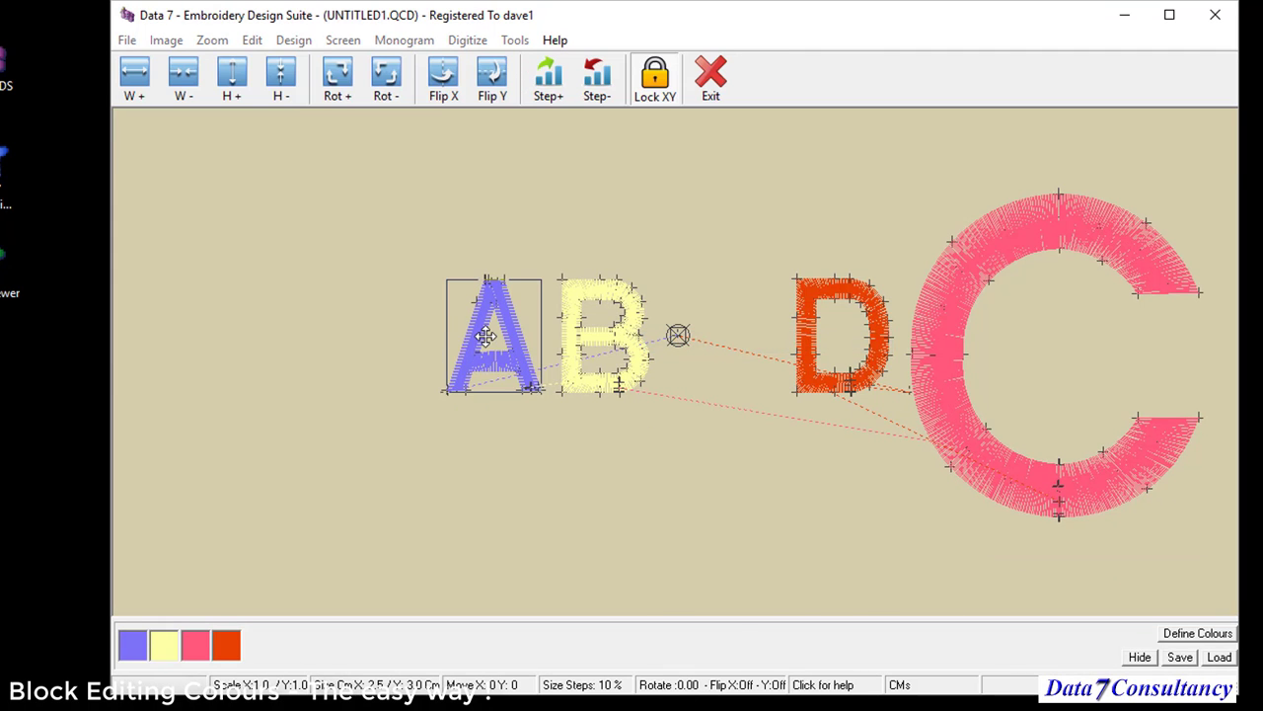
{"action": "left_click_drag", "start_coordinate": [485, 335], "coordinate": [272, 297]}
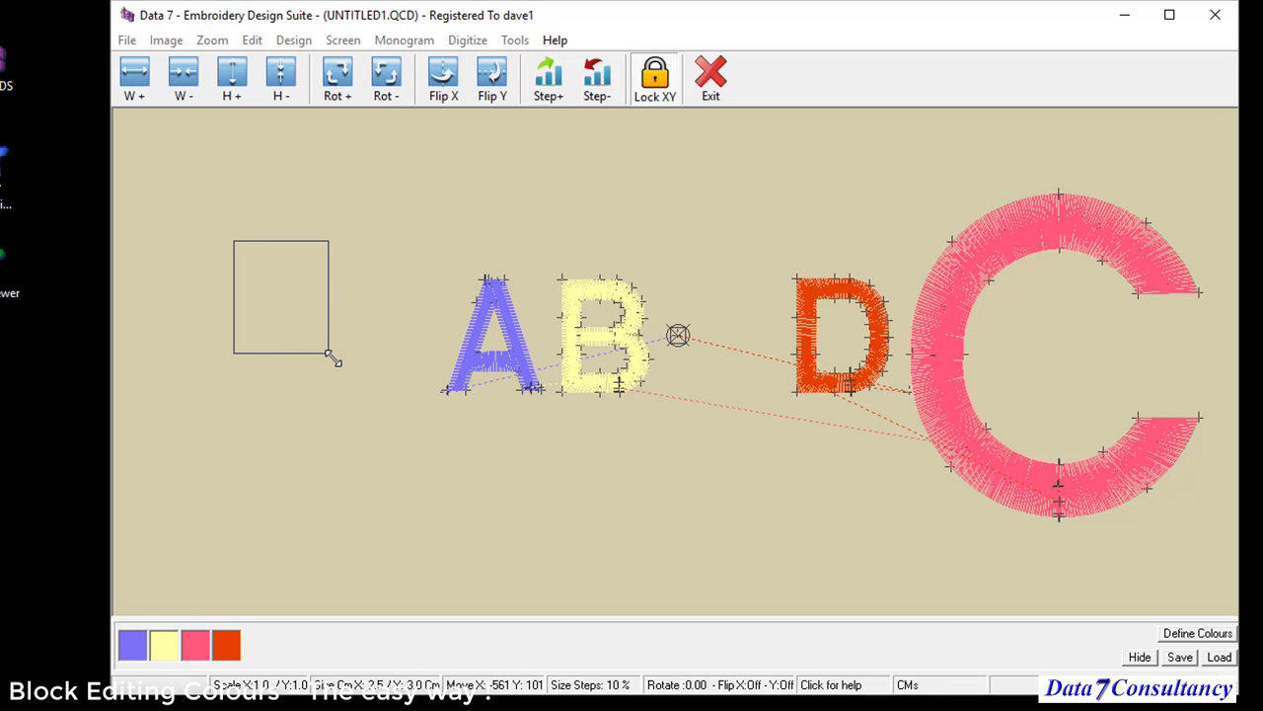
{"action": "left_click_drag", "start_coordinate": [333, 357], "coordinate": [411, 459]}
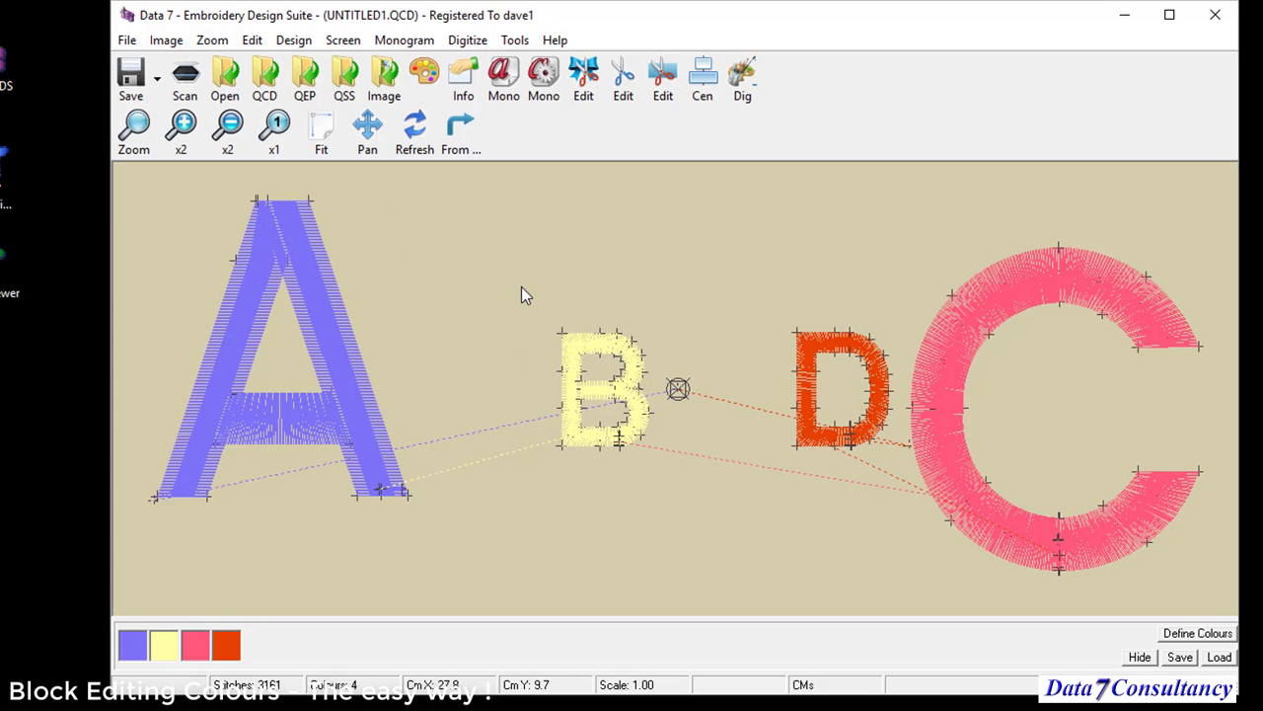
Add colour 2, the letter B, to the block selection and move A and B together by about X 77, Y -249.
{"action": "right_click", "coordinate": [570, 257]}
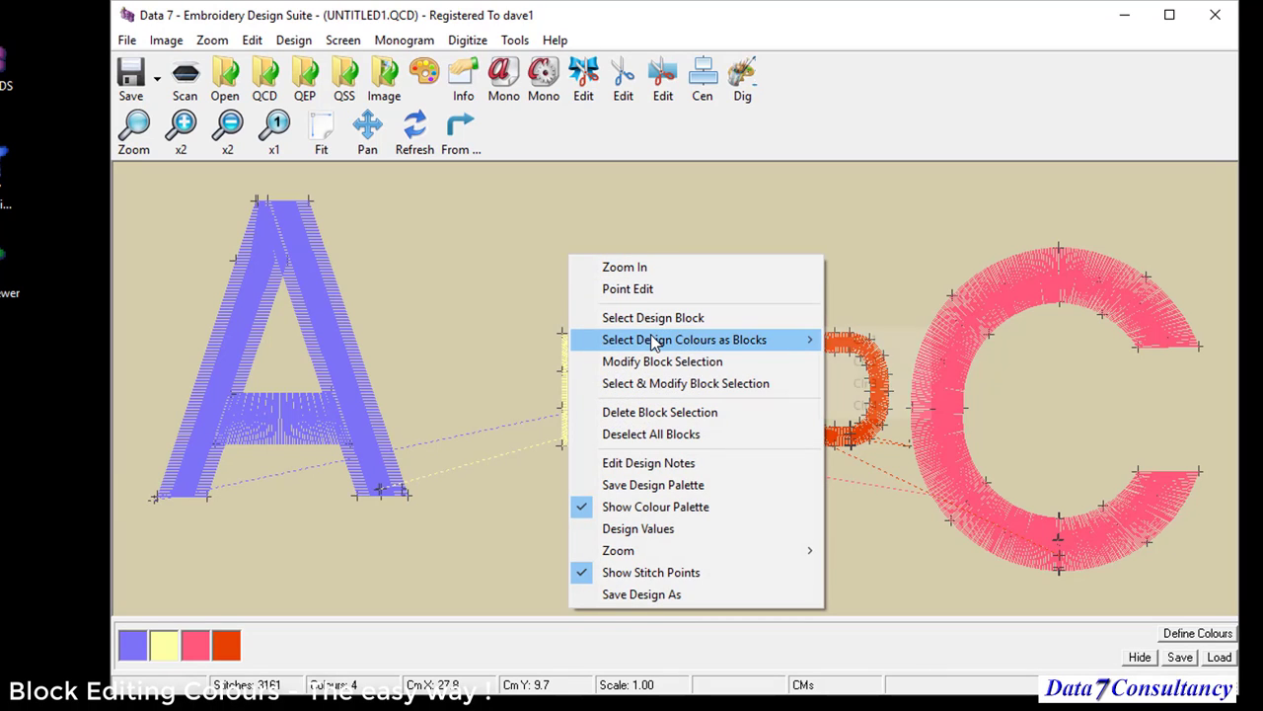
{"action": "mouse_move", "coordinate": [652, 343]}
{"action": "left_click", "coordinate": [875, 367]}
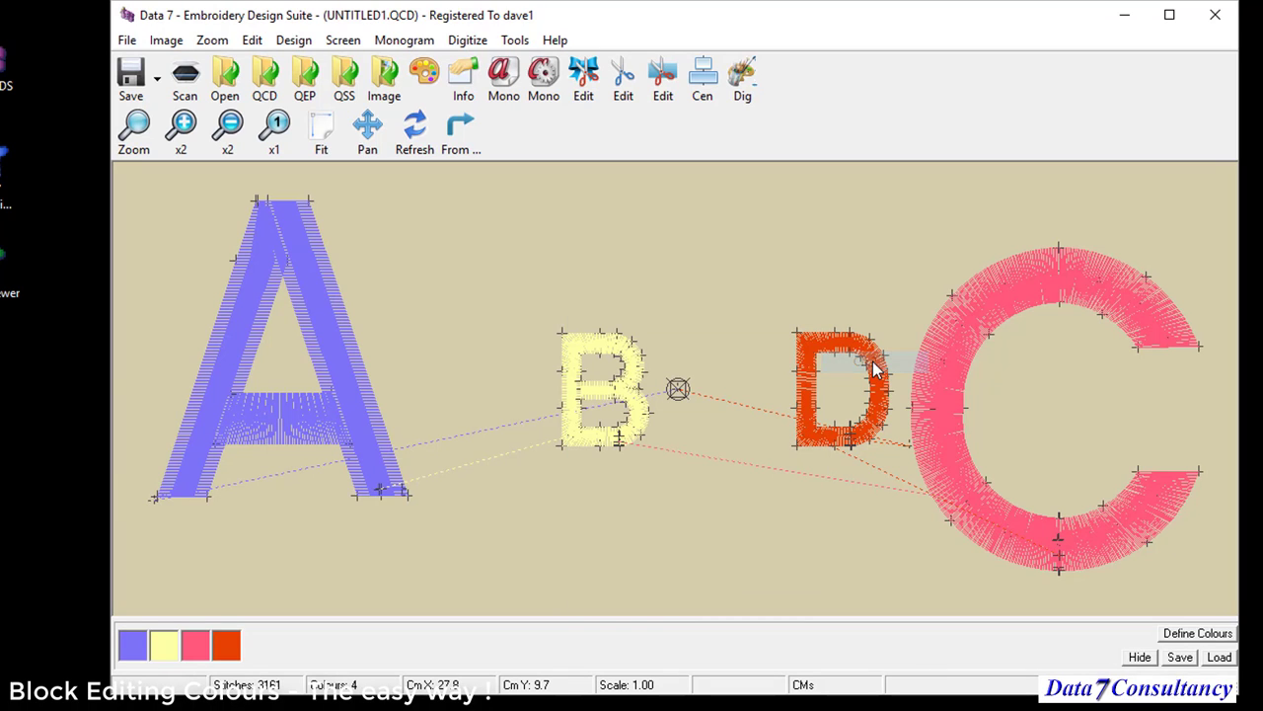
{"action": "right_click", "coordinate": [734, 308]}
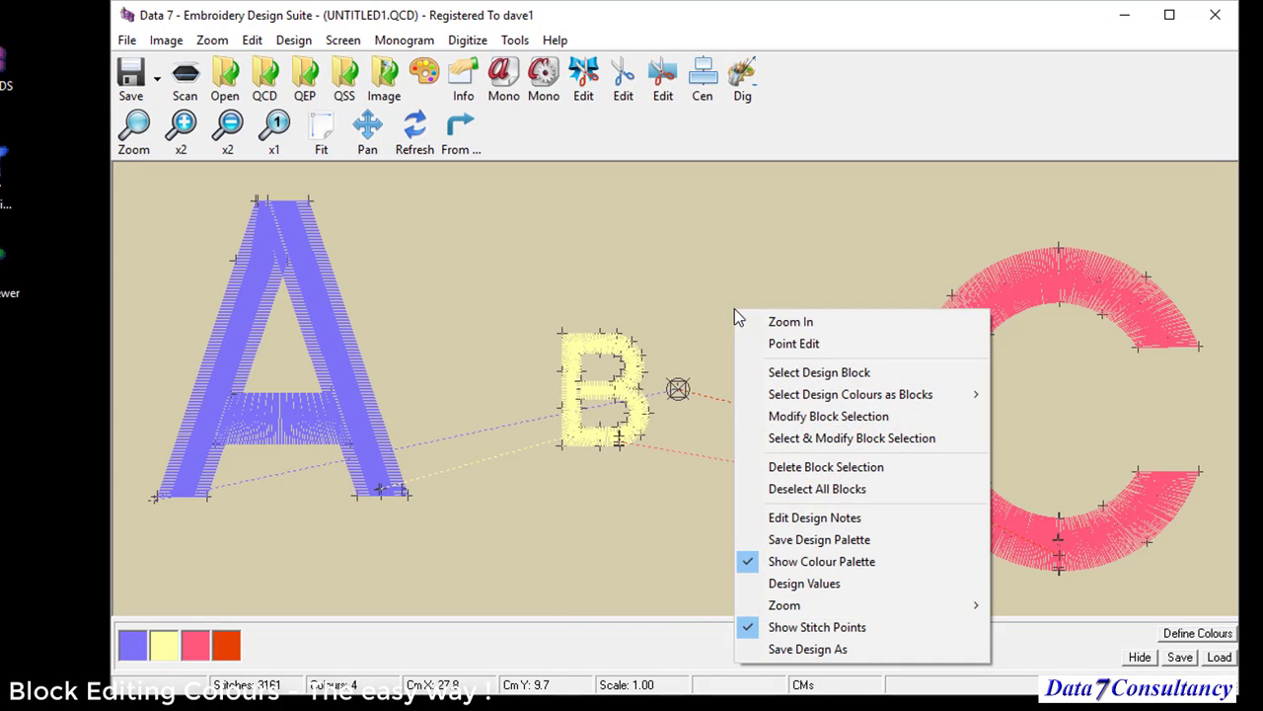
{"action": "left_click", "coordinate": [827, 418]}
{"action": "left_click_drag", "start_coordinate": [428, 318], "coordinate": [431, 327]}
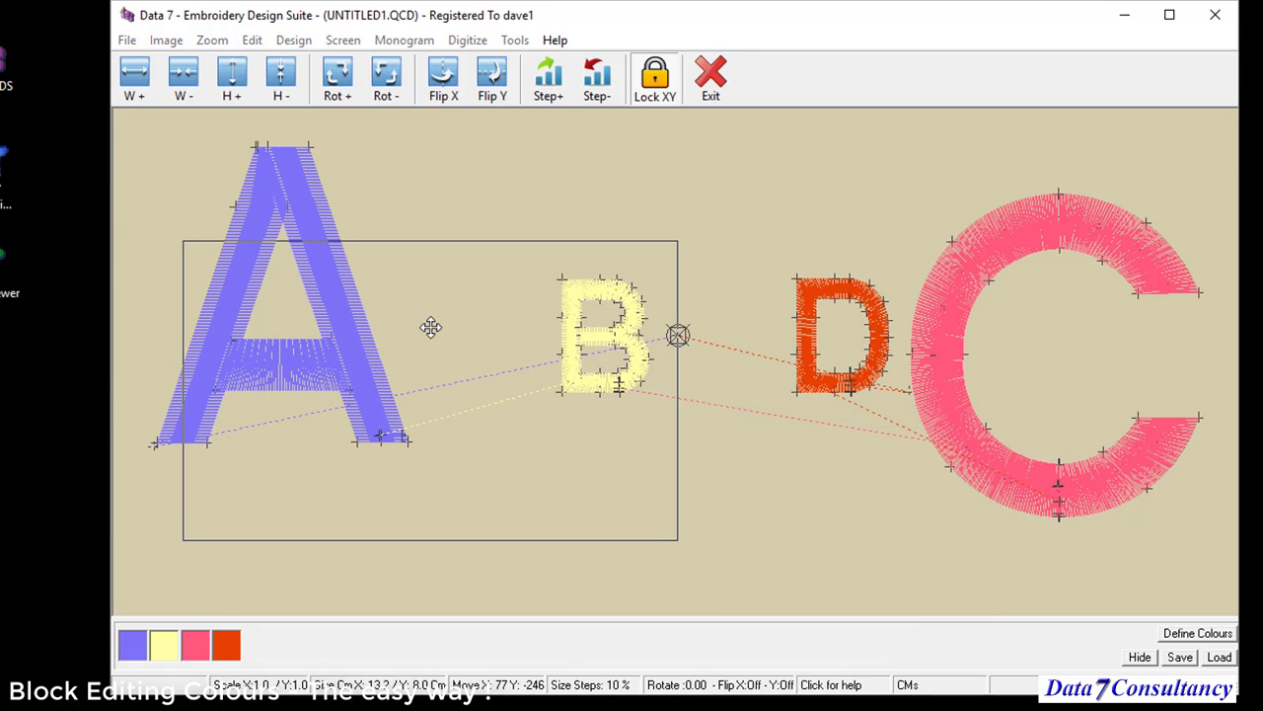
{"action": "right_click", "coordinate": [557, 396]}
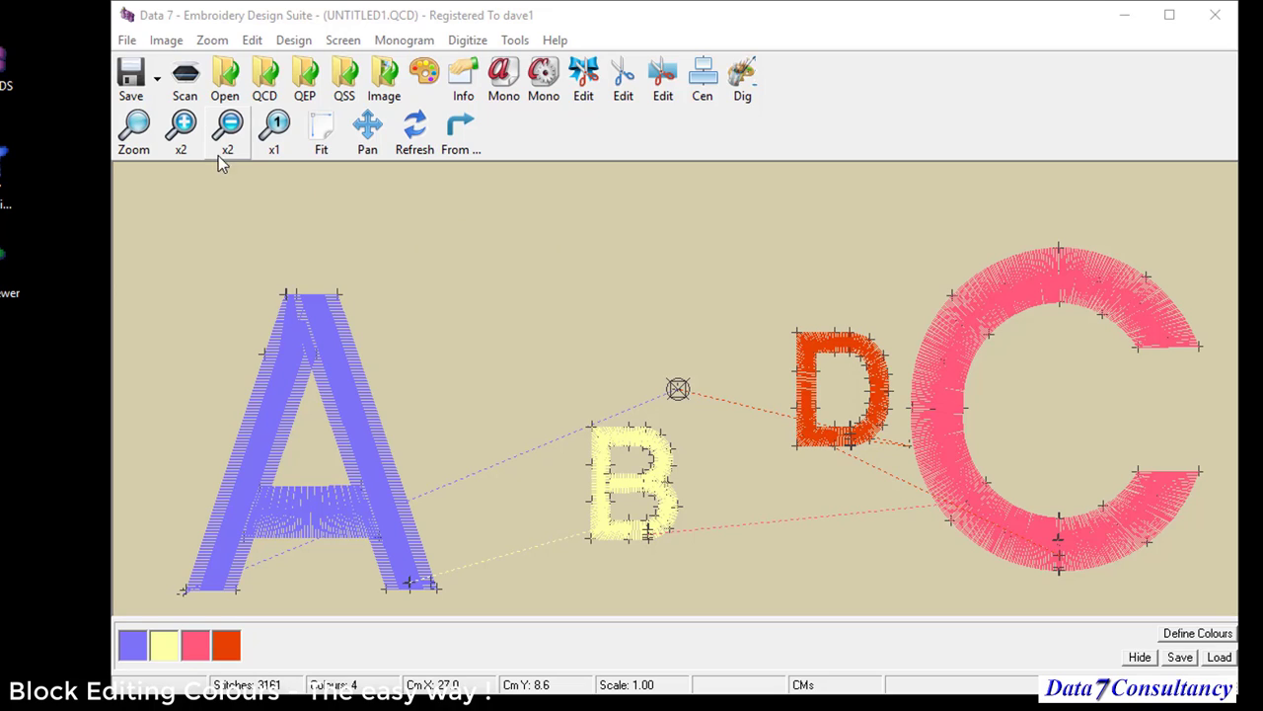
Open the recent design D:\DESIGNS\_IMAGES\2HEARTS.QEP, discarding the changes to the lettering design.
{"action": "left_click", "coordinate": [132, 44]}
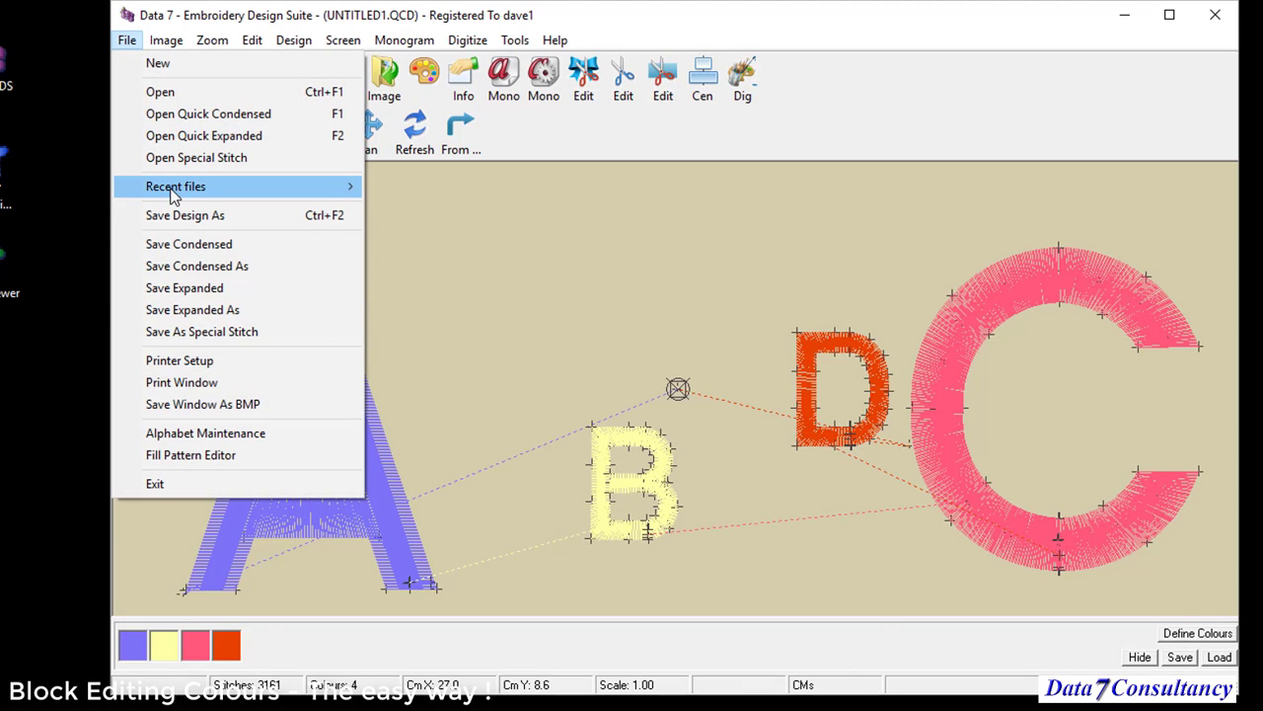
{"action": "mouse_move", "coordinate": [197, 194]}
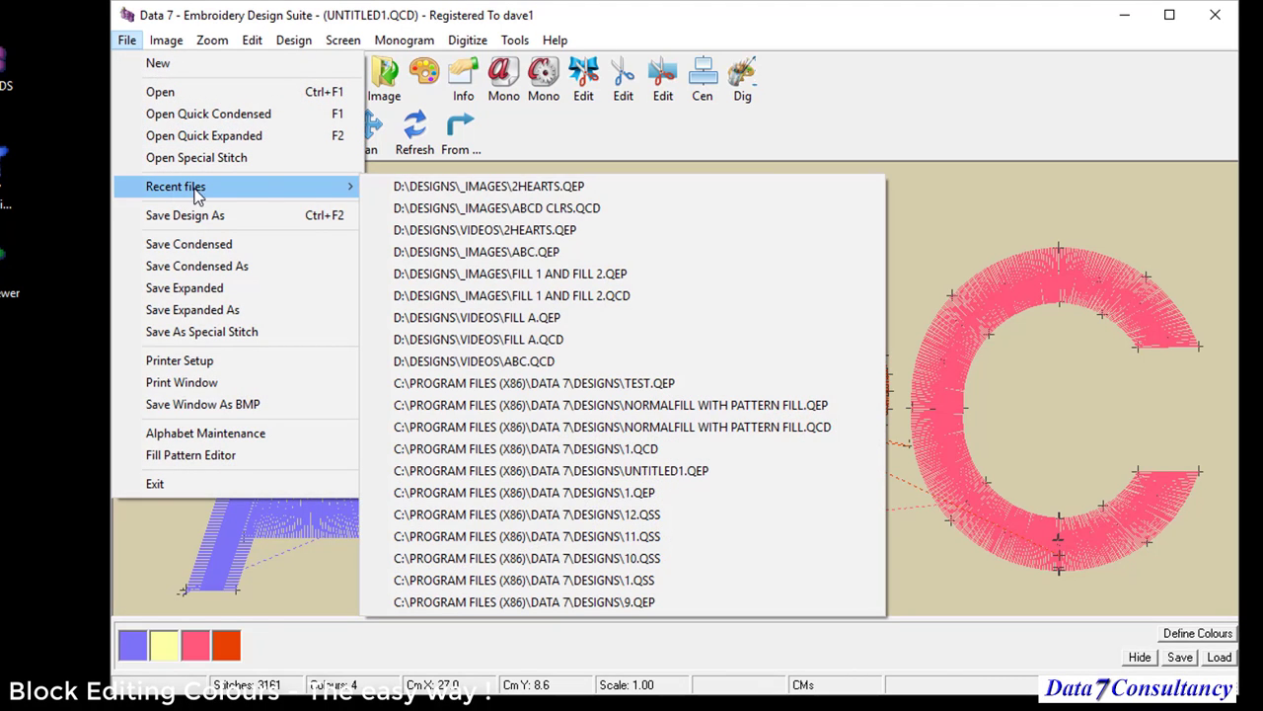
{"action": "left_click", "coordinate": [560, 187]}
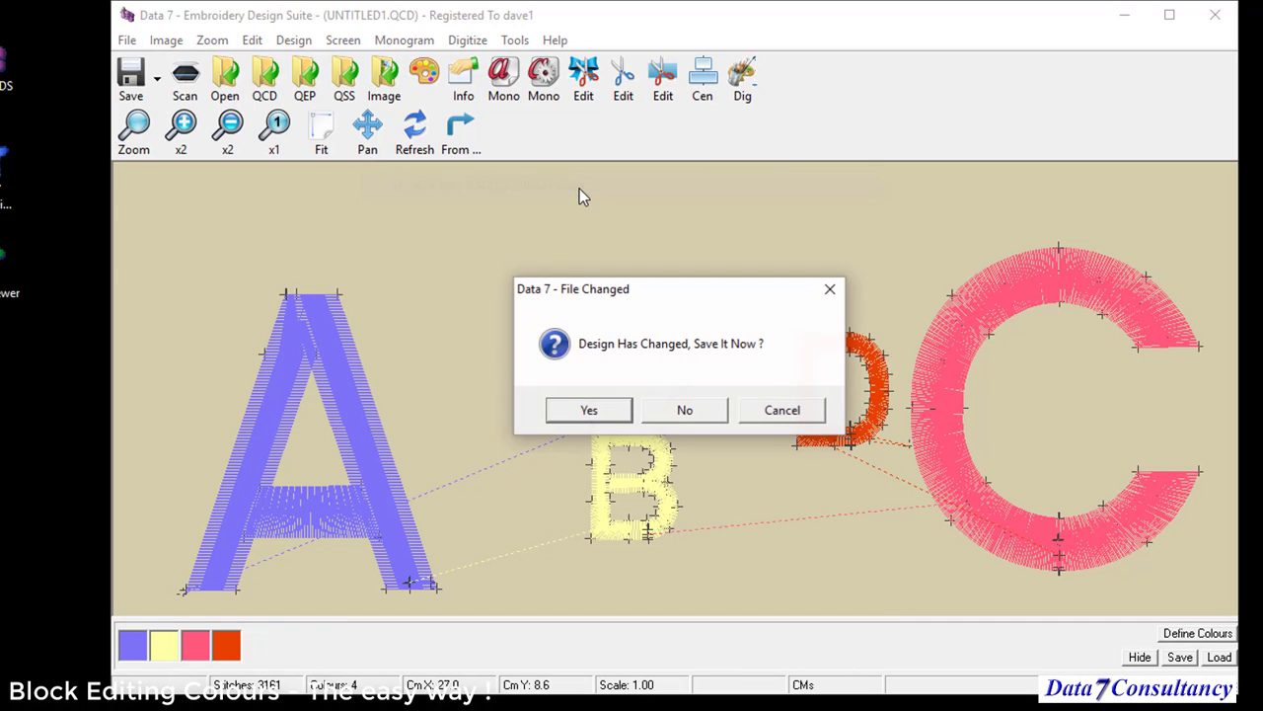
{"action": "left_click", "coordinate": [687, 410]}
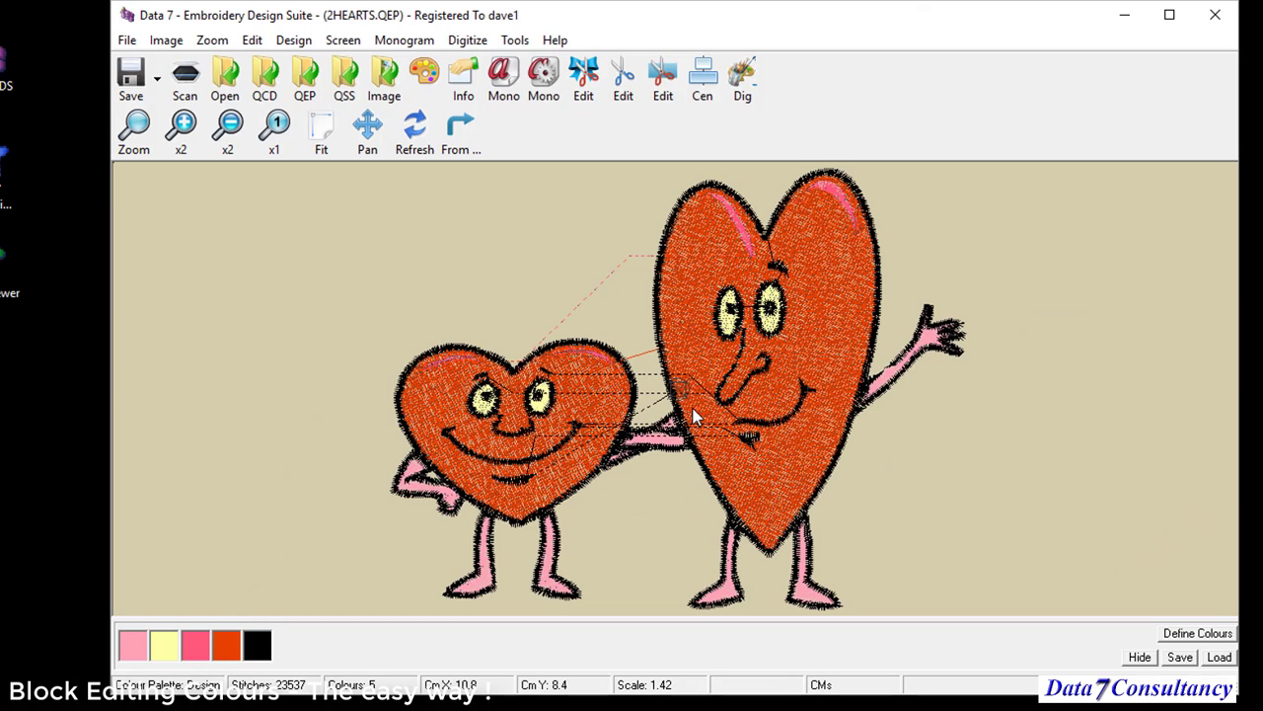
Select colour 4, the red heart fills, as a block and move it clear of the outlines to their upper left.
{"action": "left_click", "coordinate": [275, 143]}
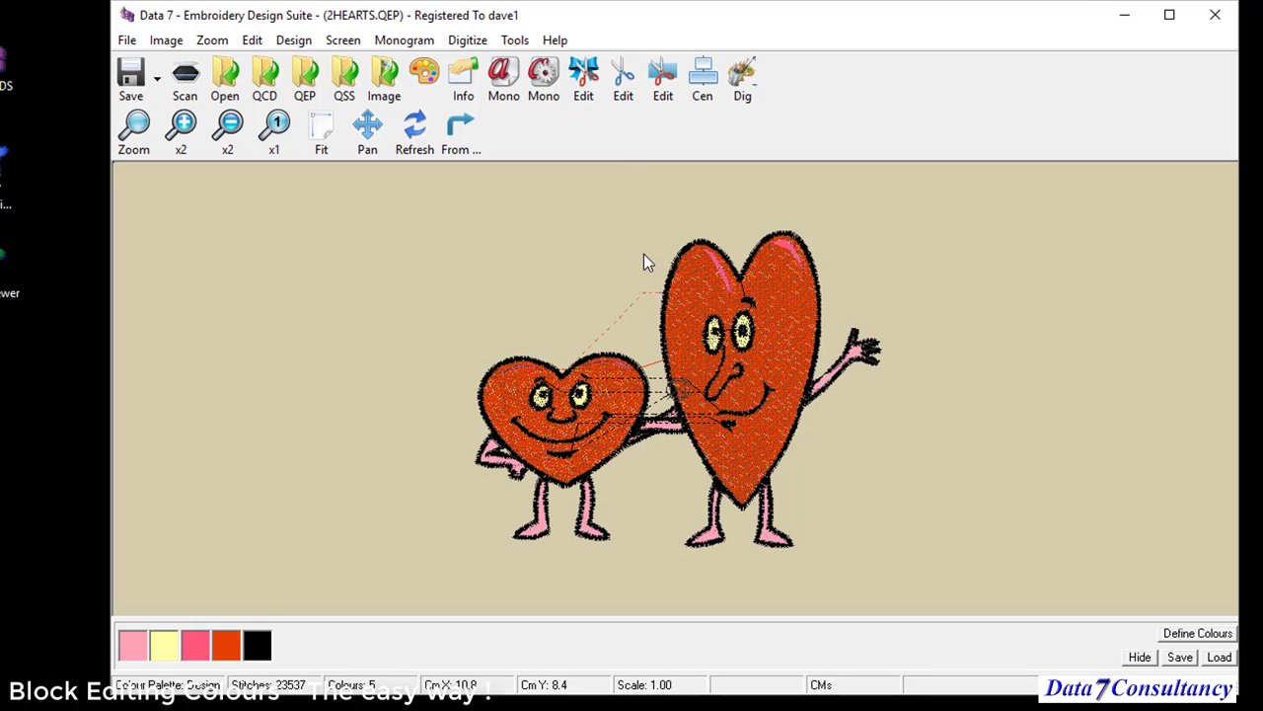
{"action": "right_click", "coordinate": [895, 260]}
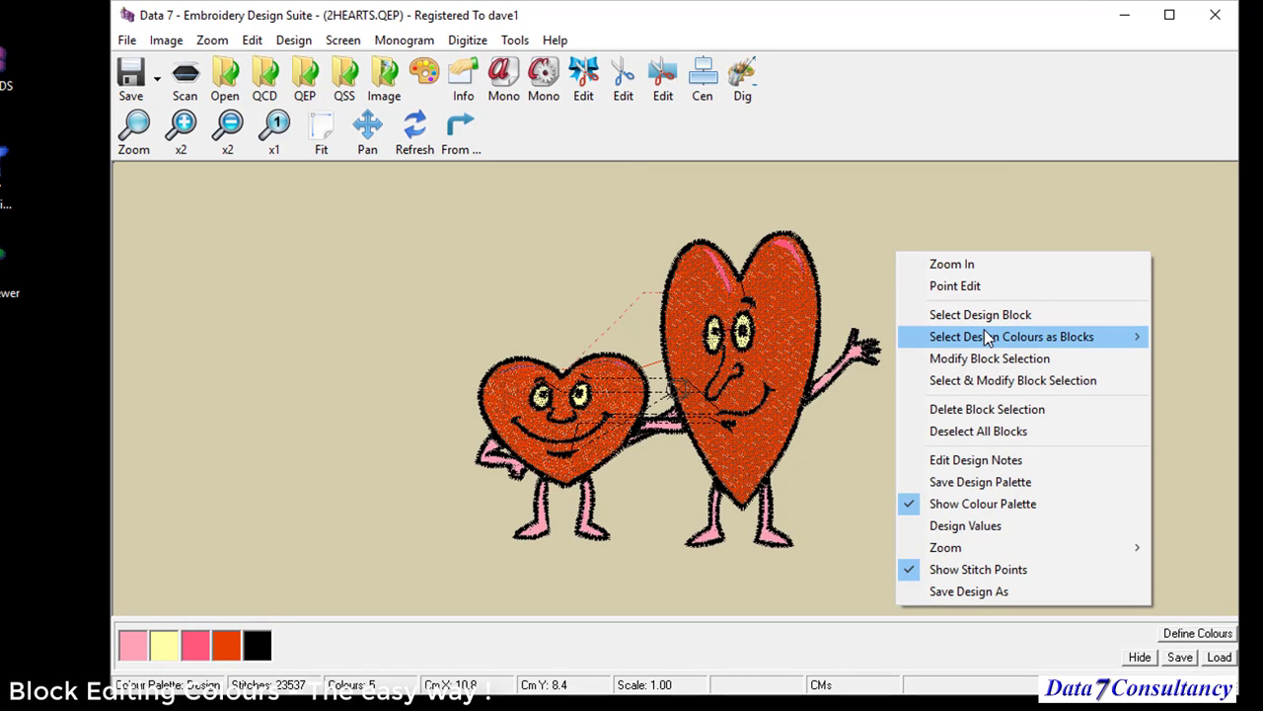
{"action": "mouse_move", "coordinate": [987, 338]}
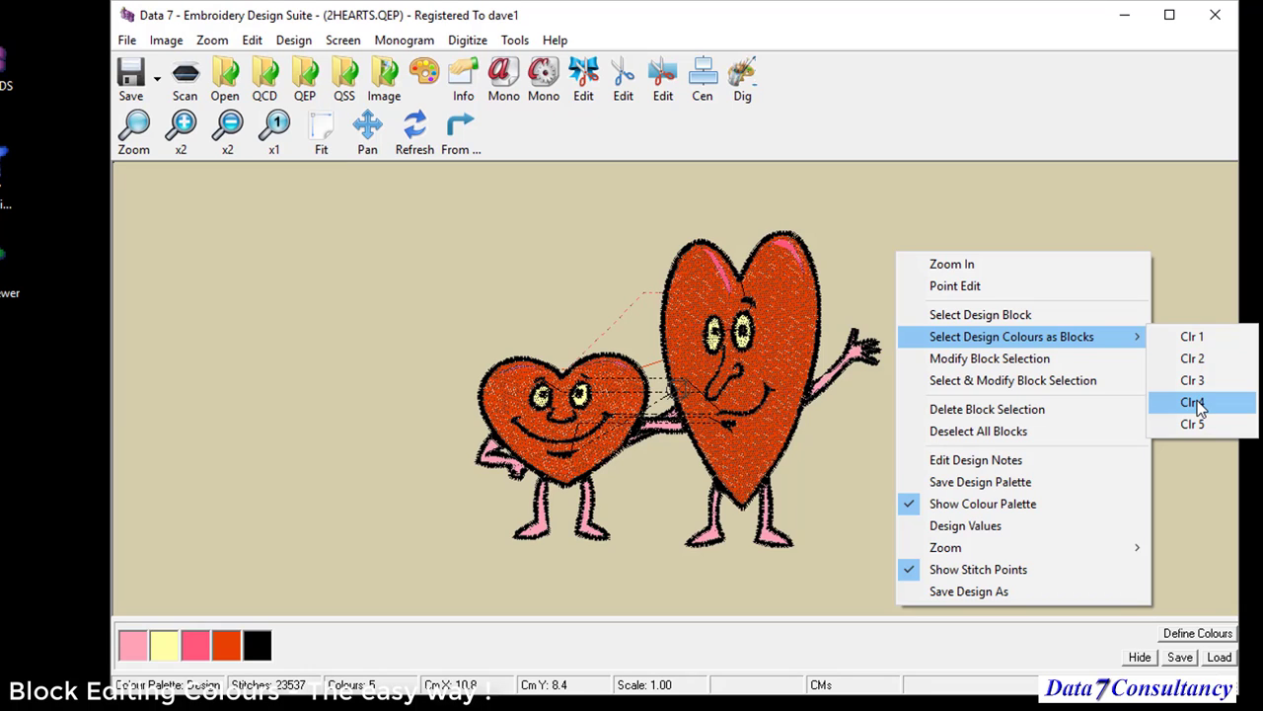
{"action": "left_click", "coordinate": [1194, 403]}
{"action": "right_click", "coordinate": [1013, 350]}
{"action": "left_click", "coordinate": [1085, 458]}
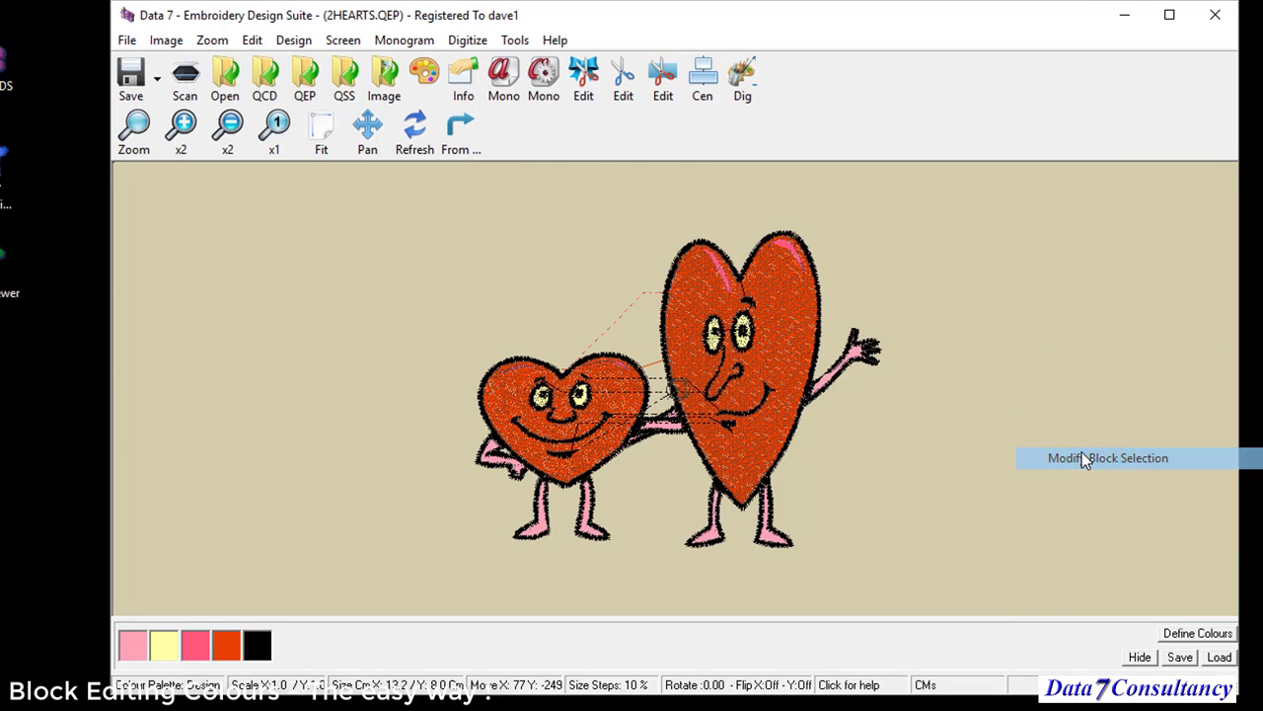
{"action": "left_click", "coordinate": [398, 255]}
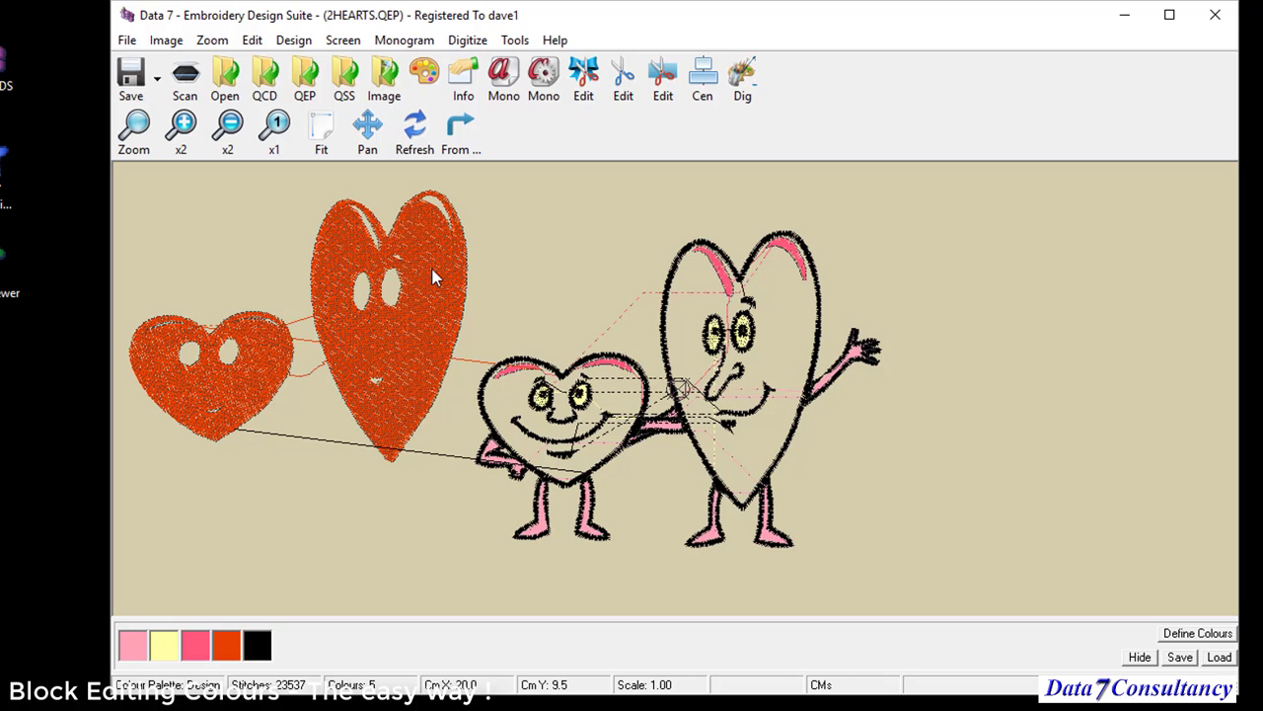
Delete the selected block of red heart fills from the design.
{"action": "right_click", "coordinate": [596, 265]}
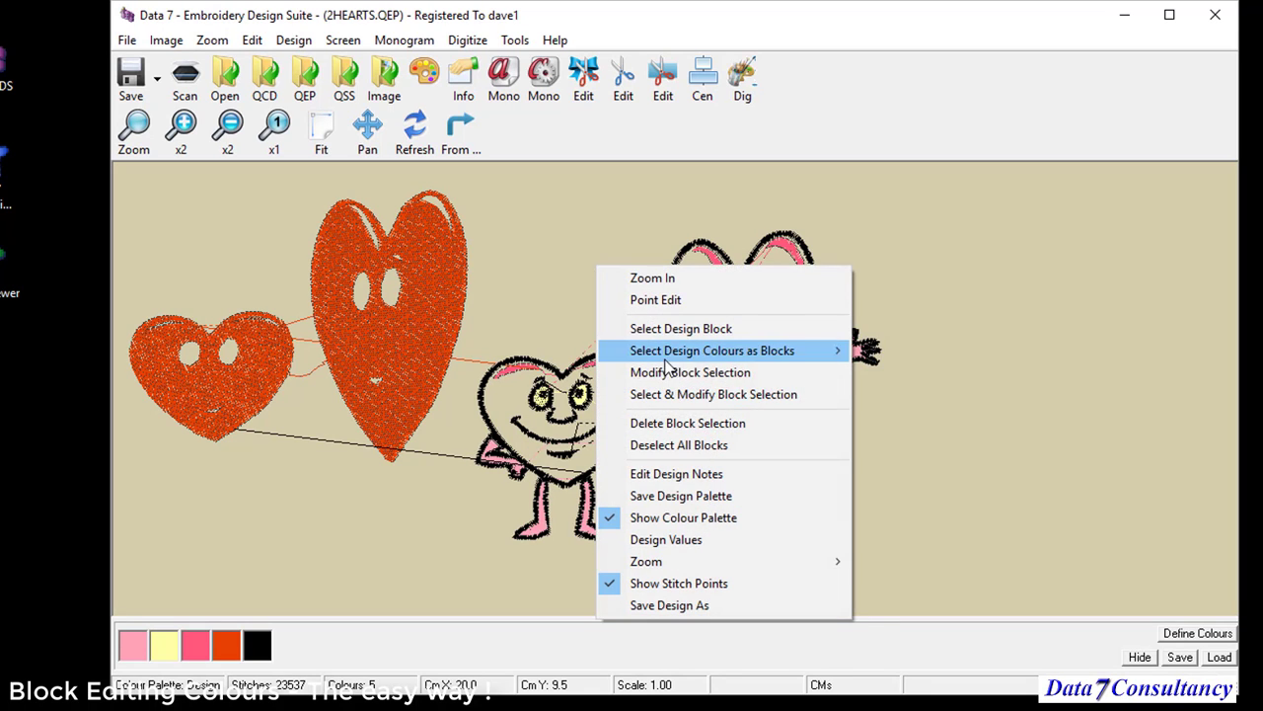
{"action": "left_click", "coordinate": [687, 426]}
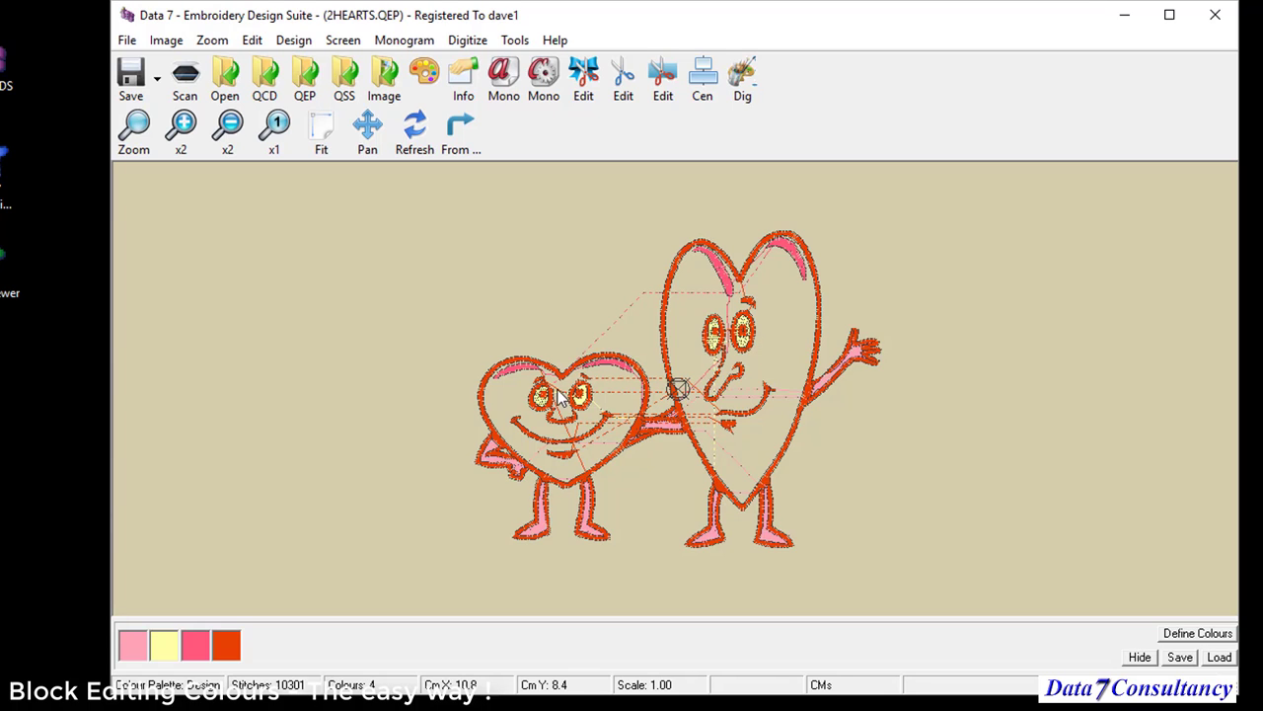
{"action": "right_click", "coordinate": [879, 275]}
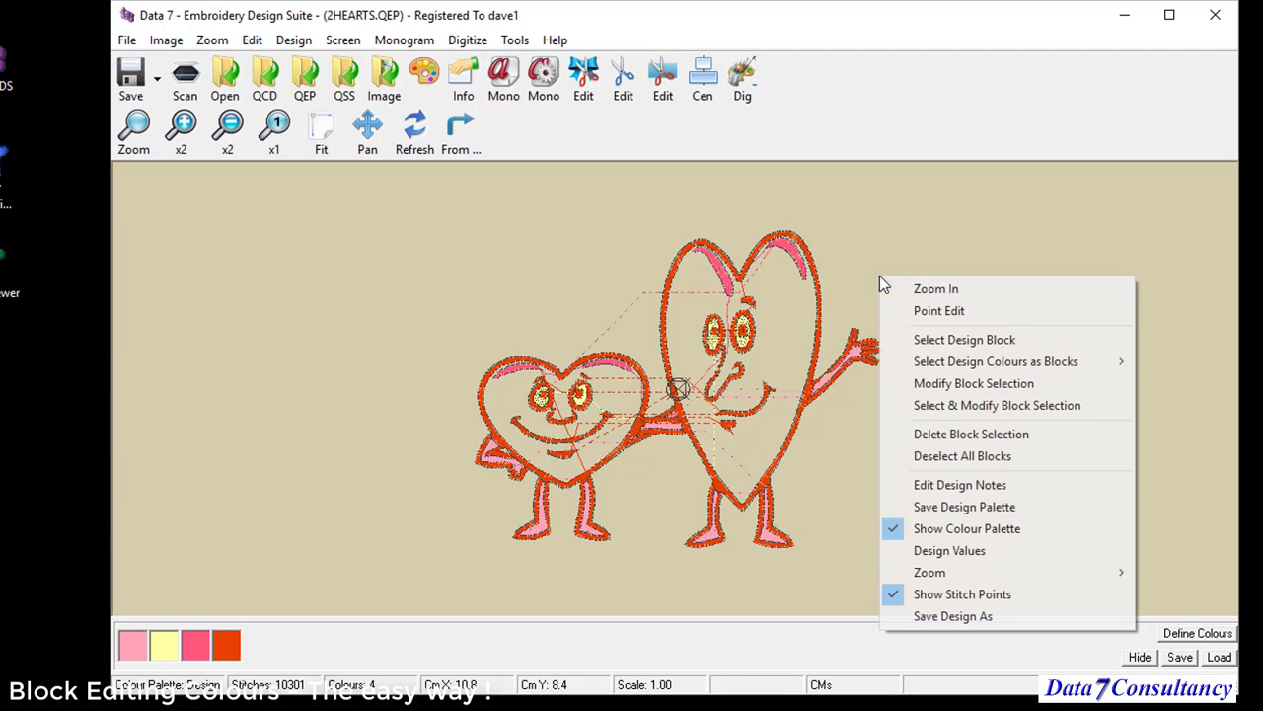
{"action": "mouse_move", "coordinate": [975, 367]}
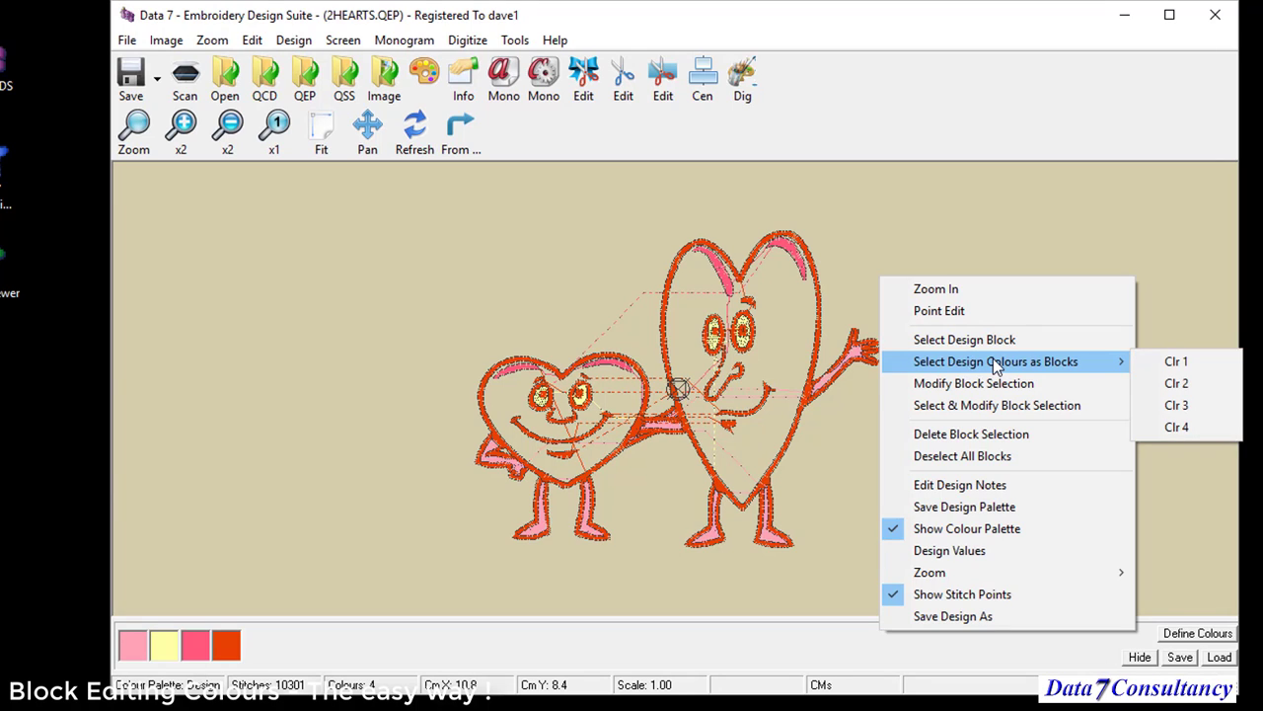
{"action": "left_click", "coordinate": [592, 370]}
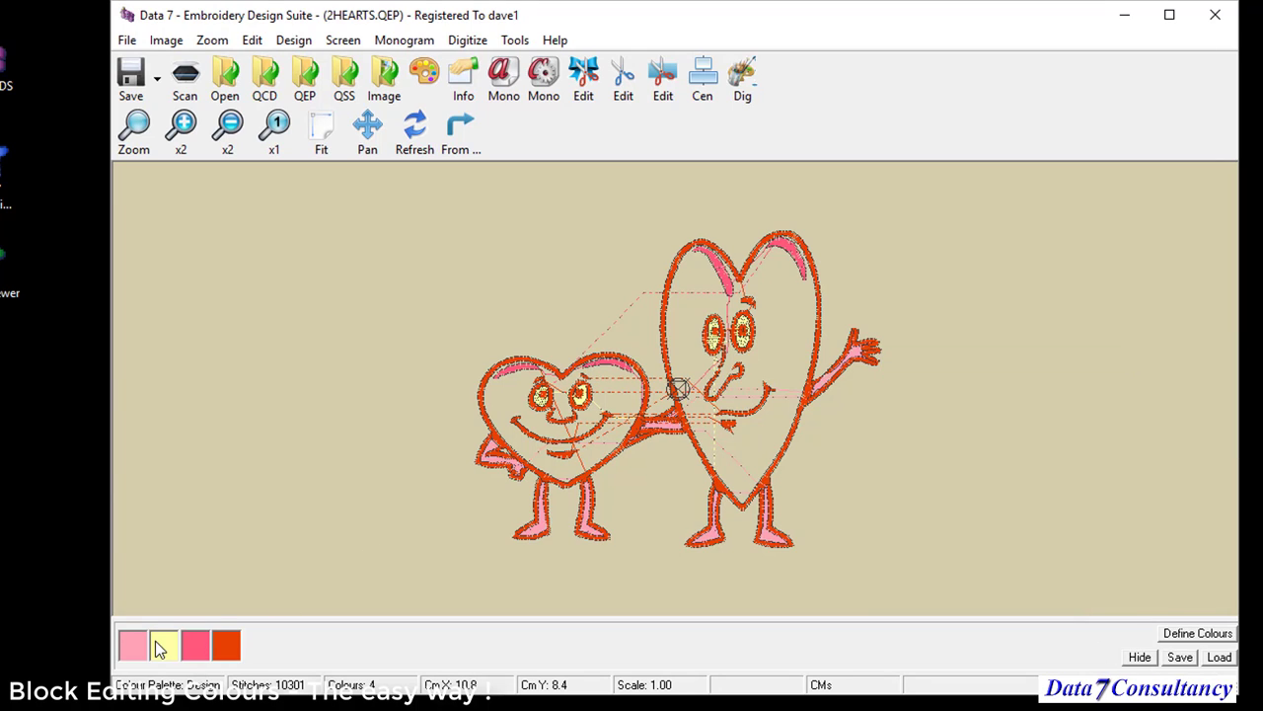
Select colour 2, the yellow eyes, as a block, move it clear of the hearts to their upper left and delete it.
{"action": "right_click", "coordinate": [879, 316]}
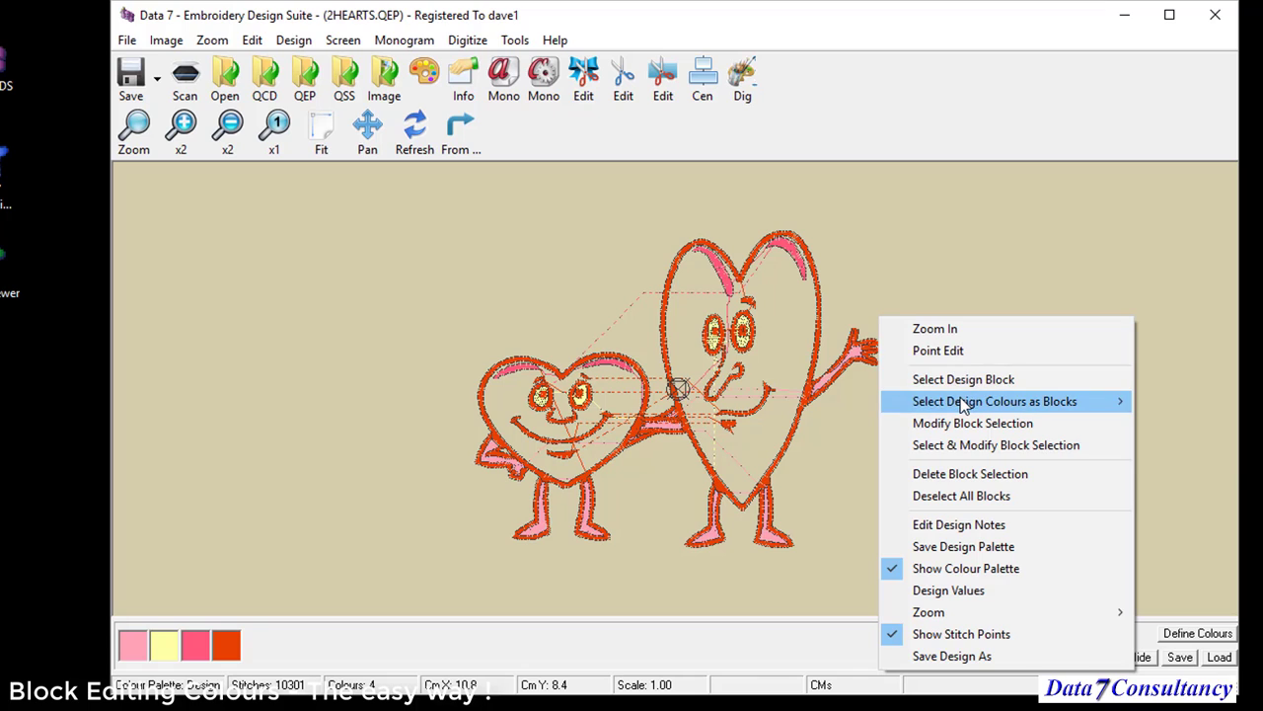
{"action": "mouse_move", "coordinate": [962, 402]}
{"action": "left_click", "coordinate": [1165, 424]}
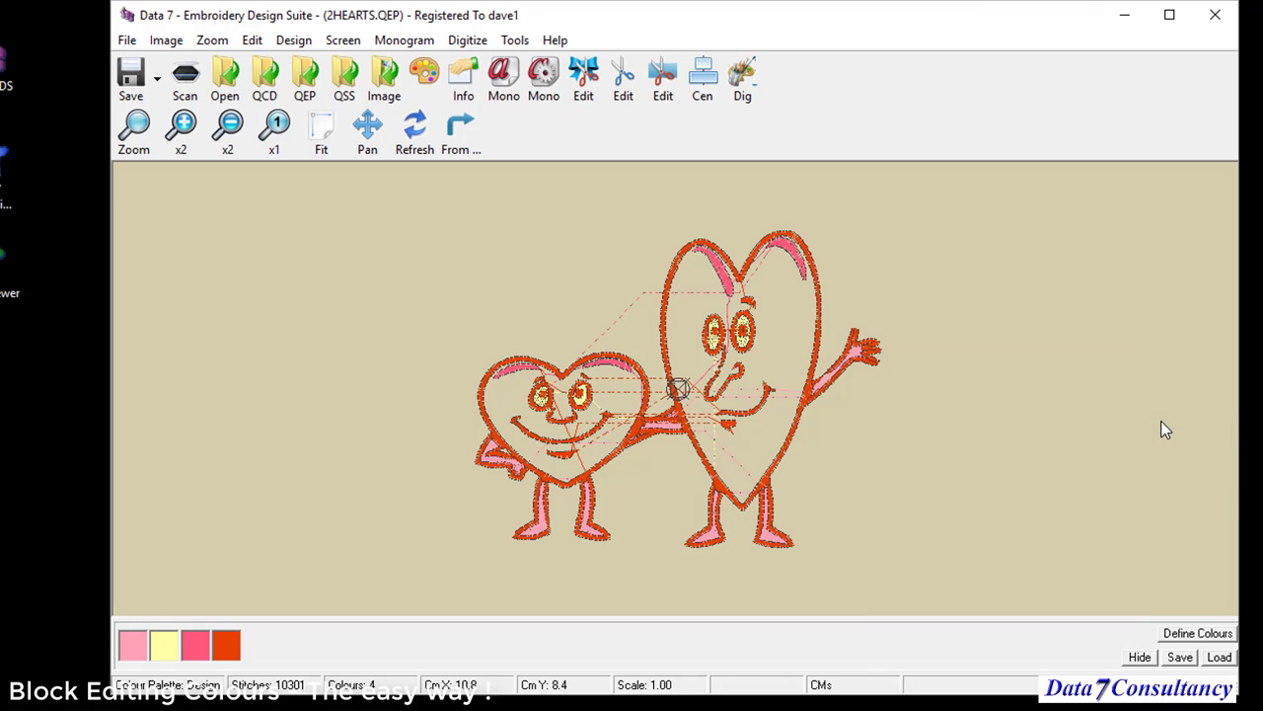
{"action": "right_click", "coordinate": [967, 291]}
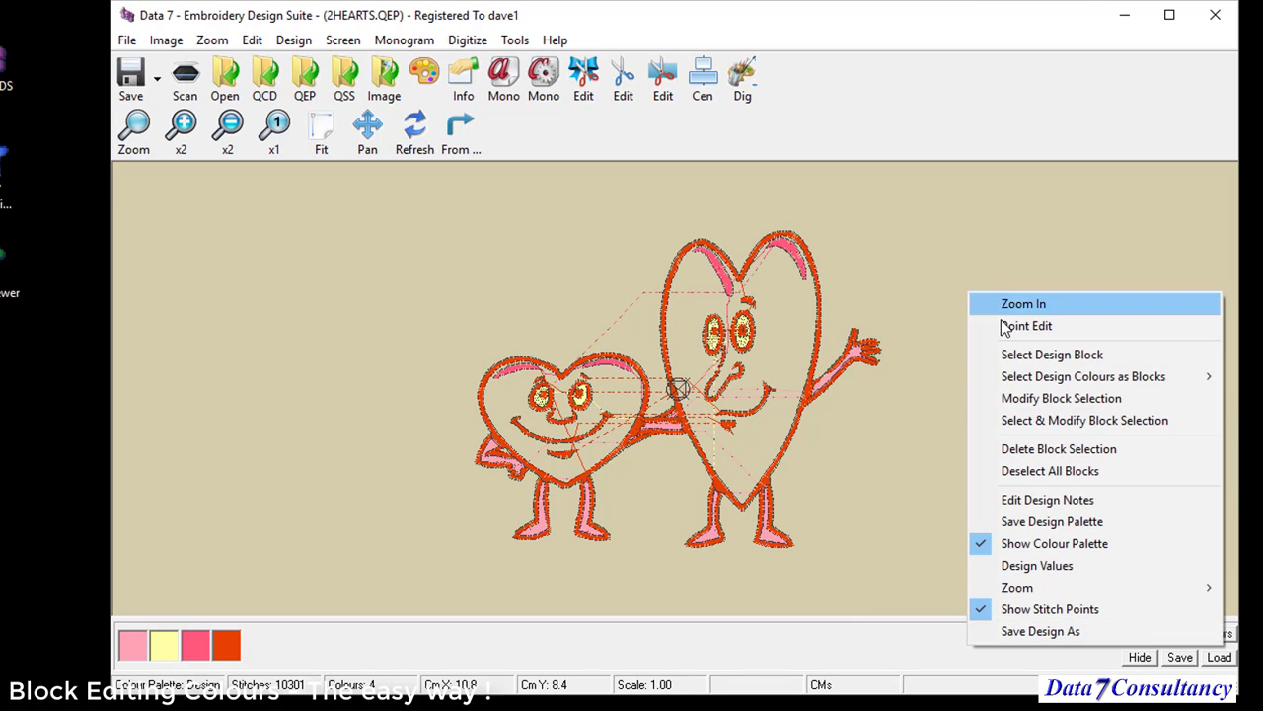
{"action": "left_click", "coordinate": [1054, 399]}
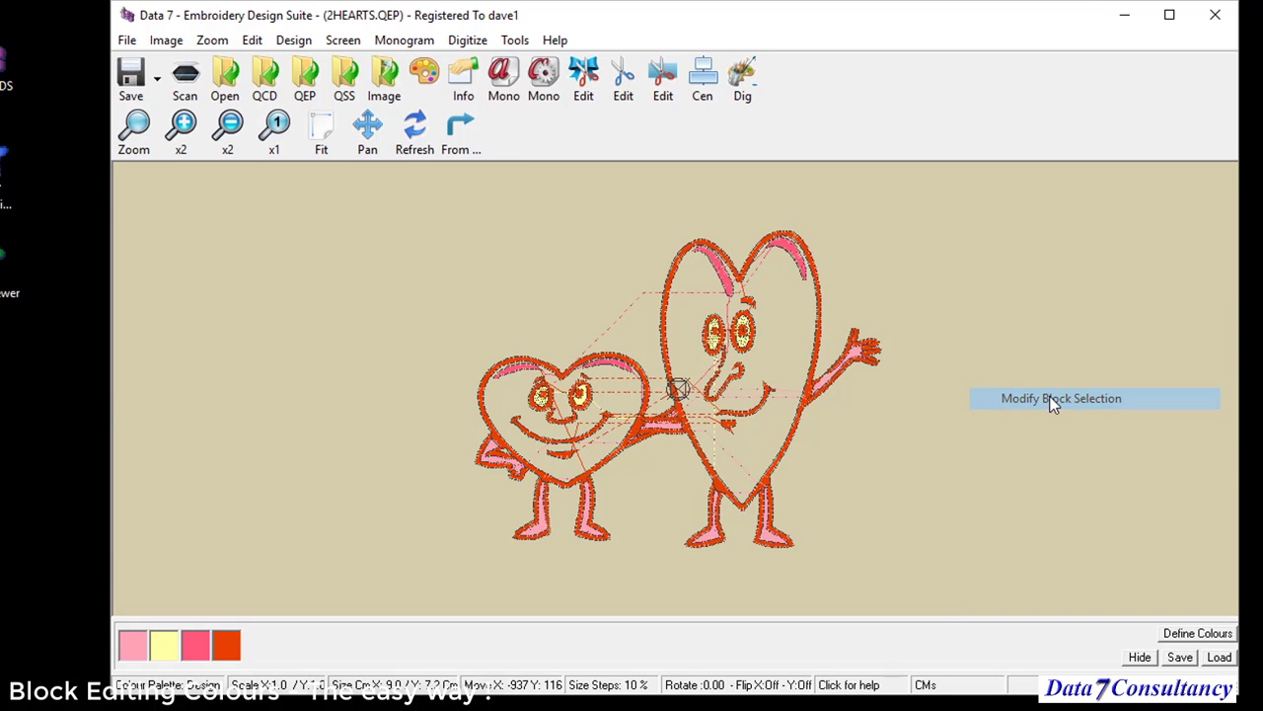
{"action": "left_click_drag", "start_coordinate": [706, 333], "coordinate": [370, 270]}
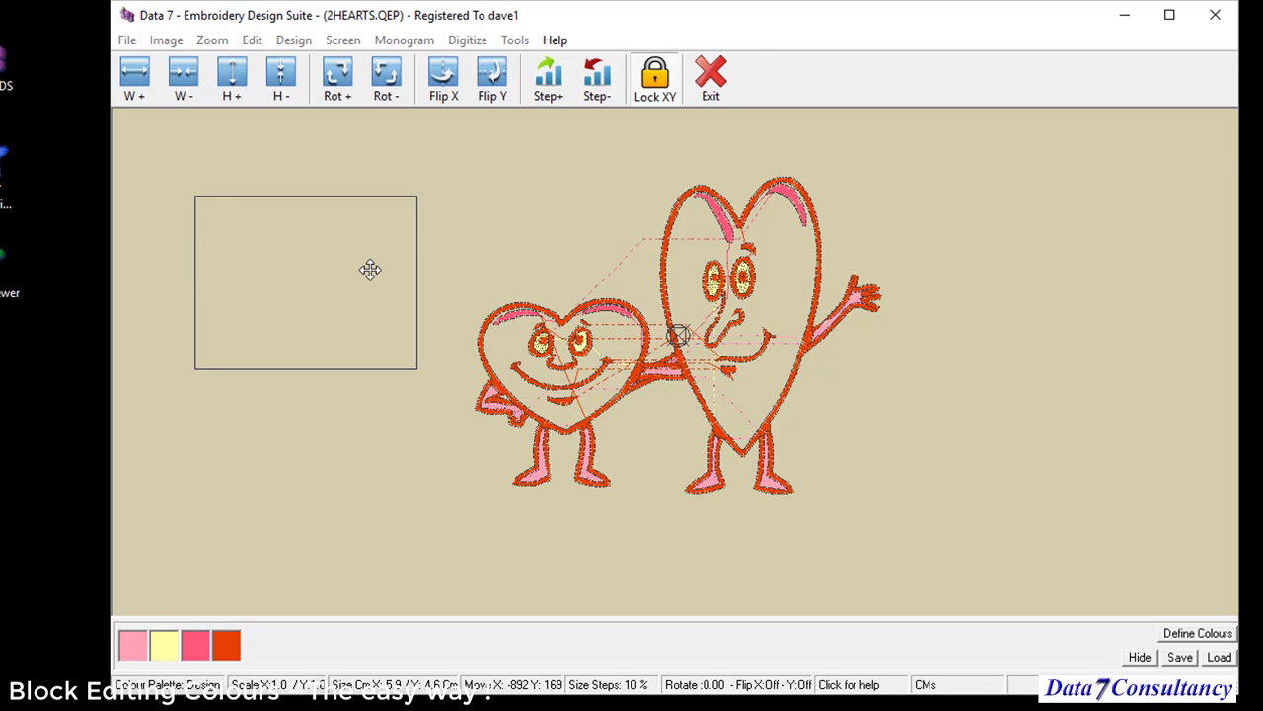
{"action": "right_click", "coordinate": [370, 269]}
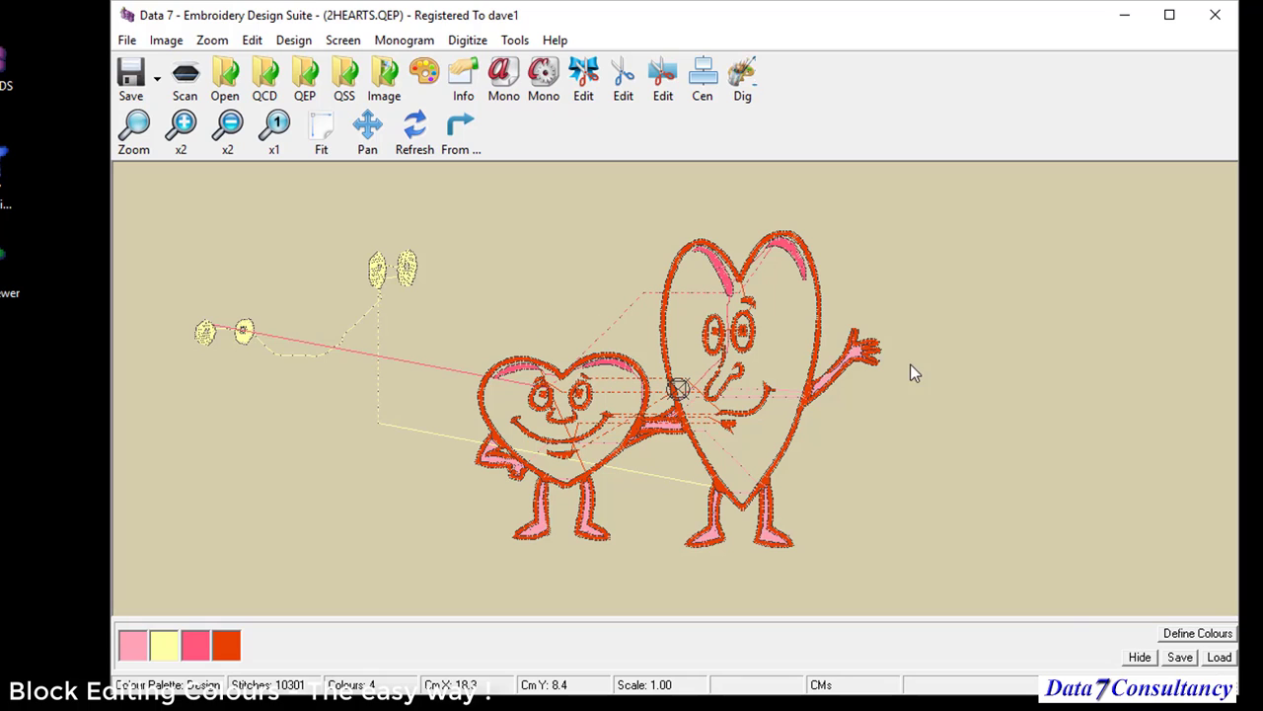
{"action": "right_click", "coordinate": [1051, 315]}
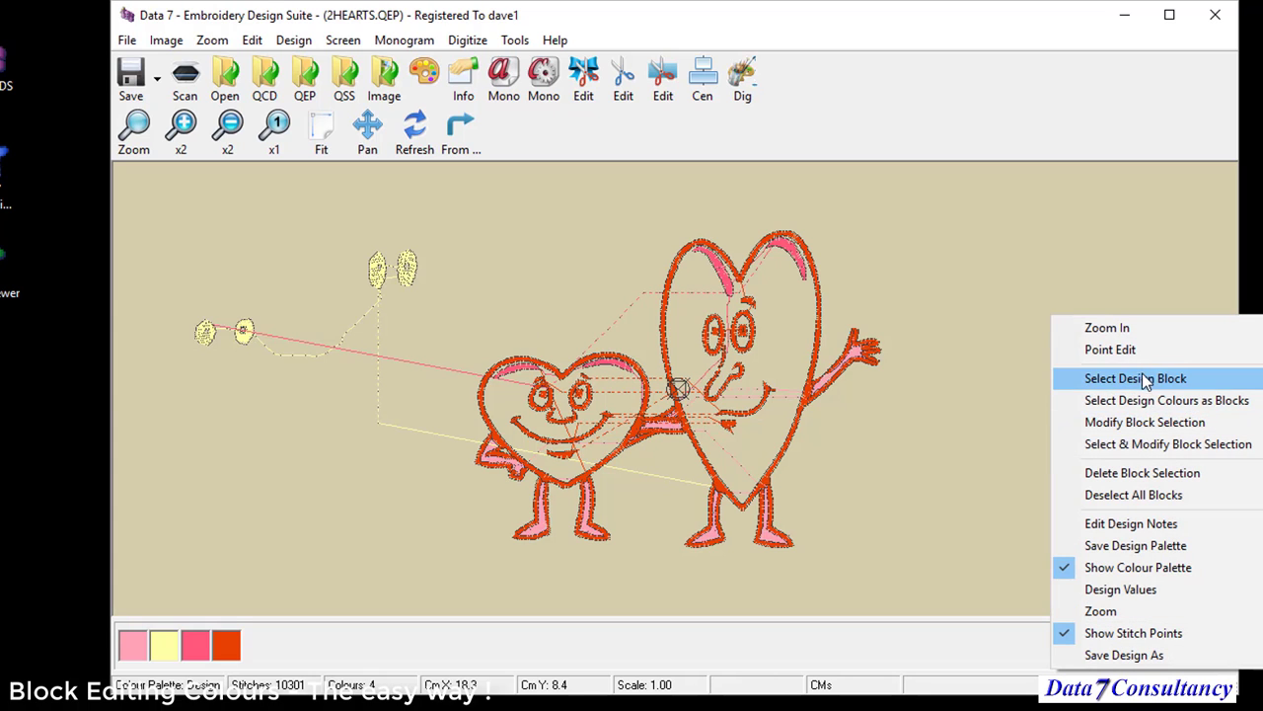
{"action": "left_click", "coordinate": [1140, 476]}
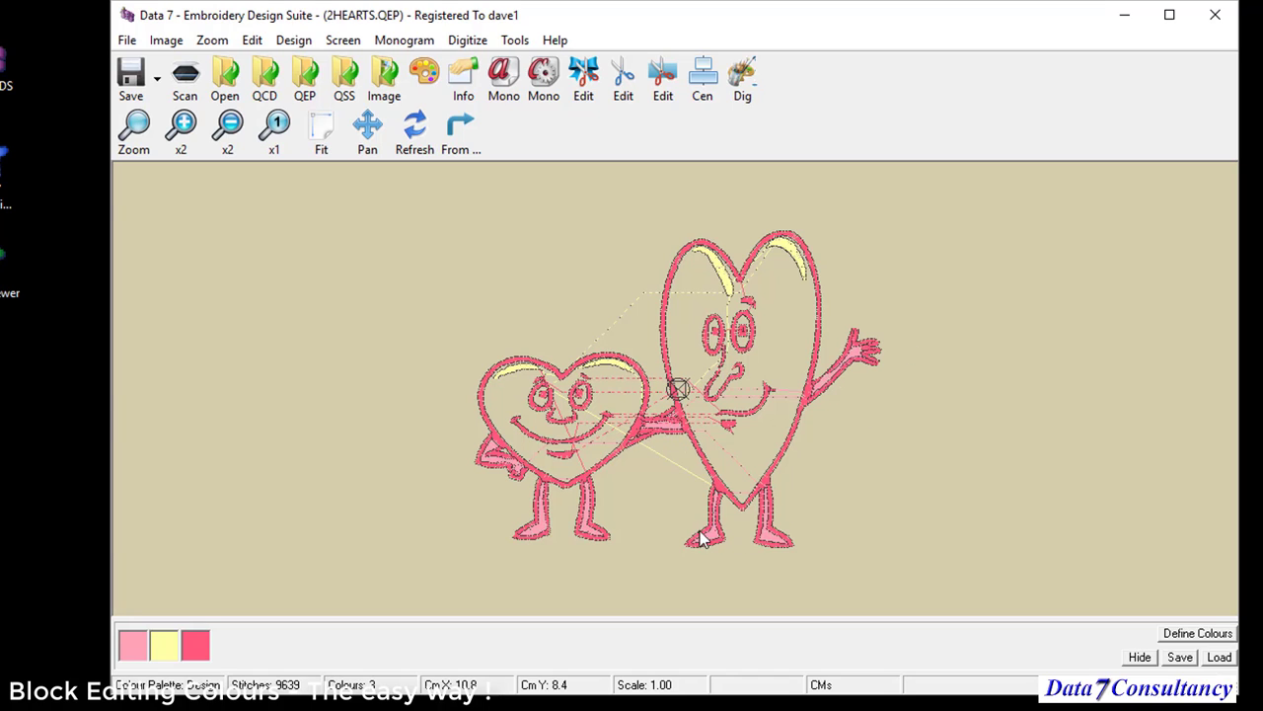
Select colour 1, the light pink arms and legs, as a block, shift it left beside the outlines and delete it.
{"action": "right_click", "coordinate": [973, 324]}
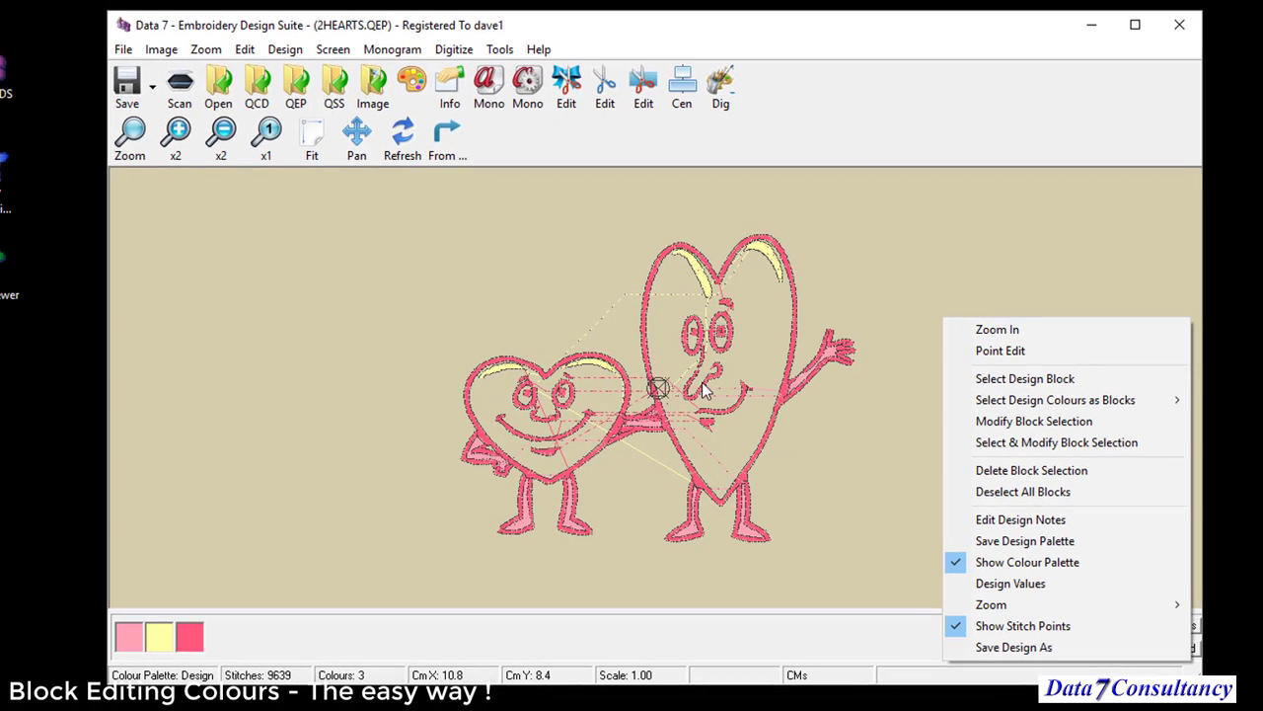
{"action": "mouse_move", "coordinate": [1087, 398]}
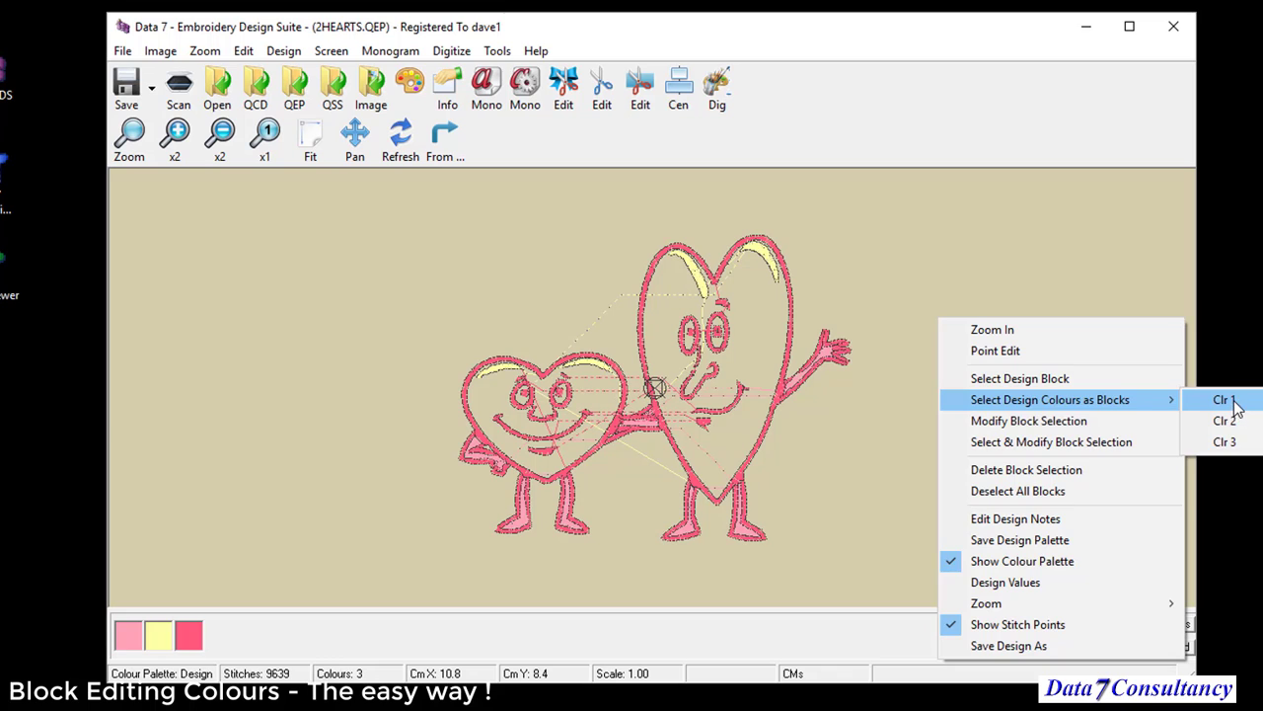
{"action": "left_click", "coordinate": [1223, 400]}
{"action": "right_click", "coordinate": [974, 309]}
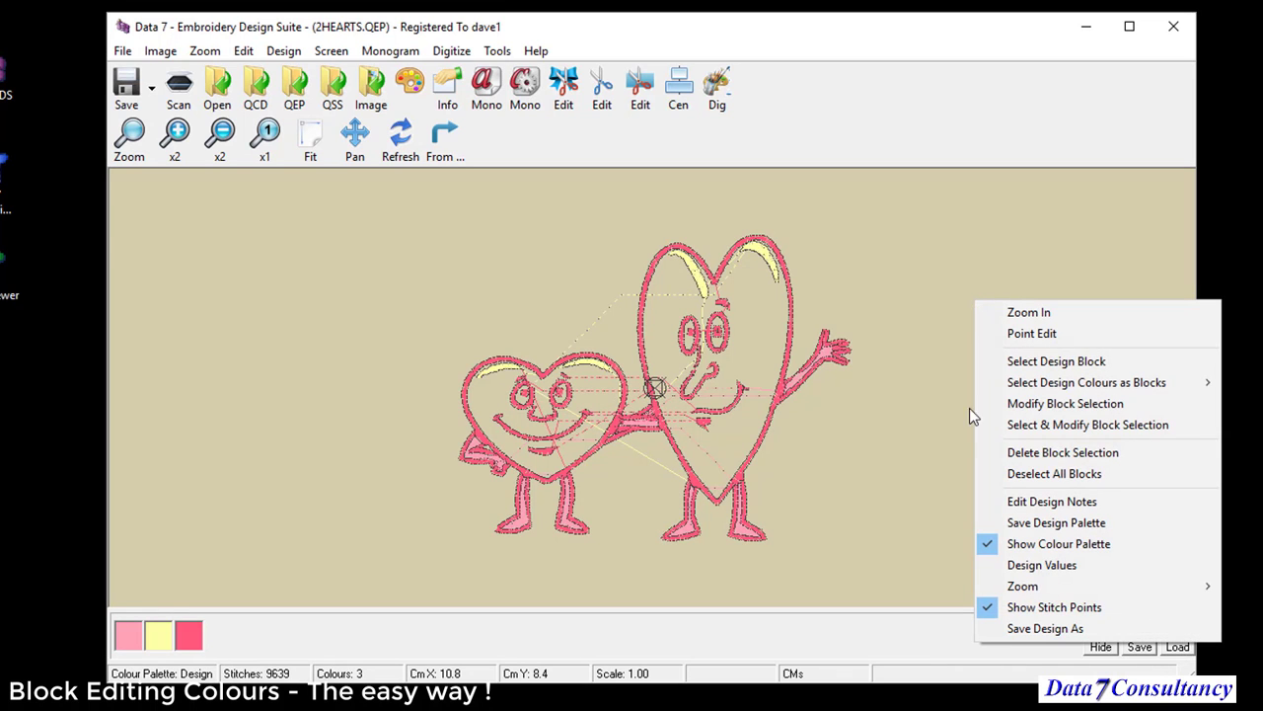
{"action": "left_click", "coordinate": [1070, 406]}
{"action": "left_click_drag", "start_coordinate": [749, 349], "coordinate": [420, 339]}
{"action": "left_click", "coordinate": [420, 339]}
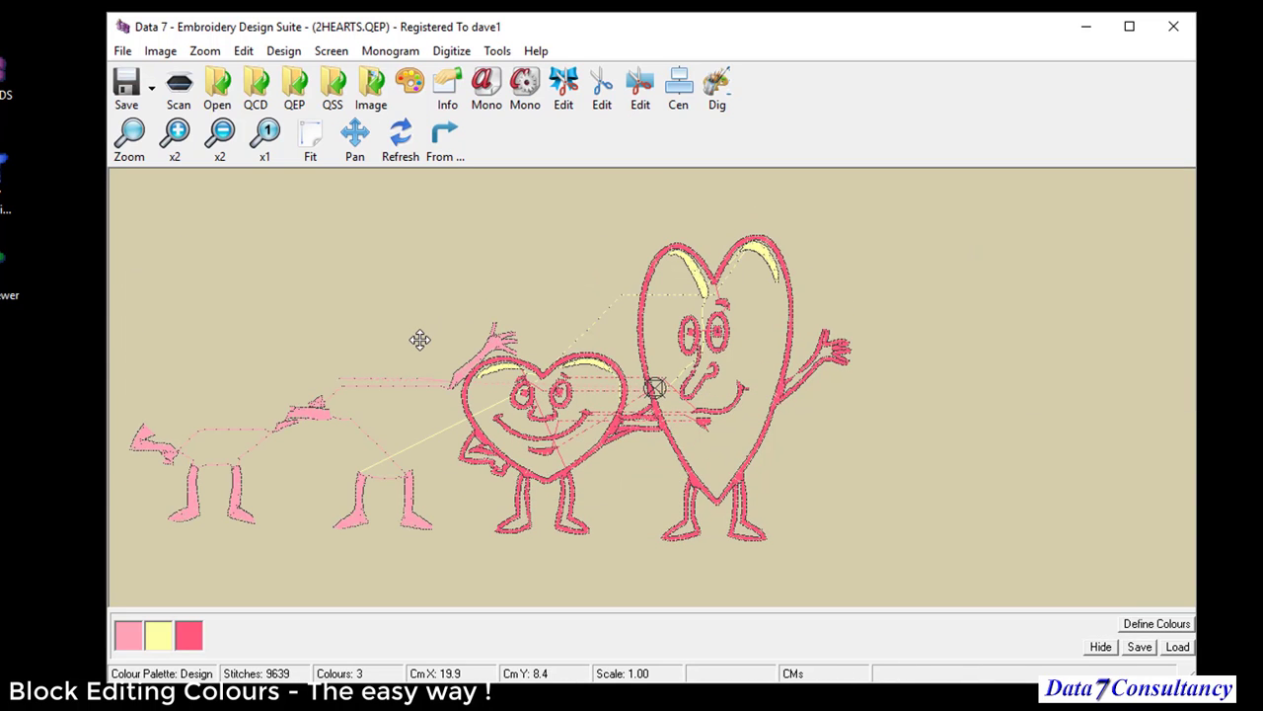
{"action": "right_click", "coordinate": [409, 449]}
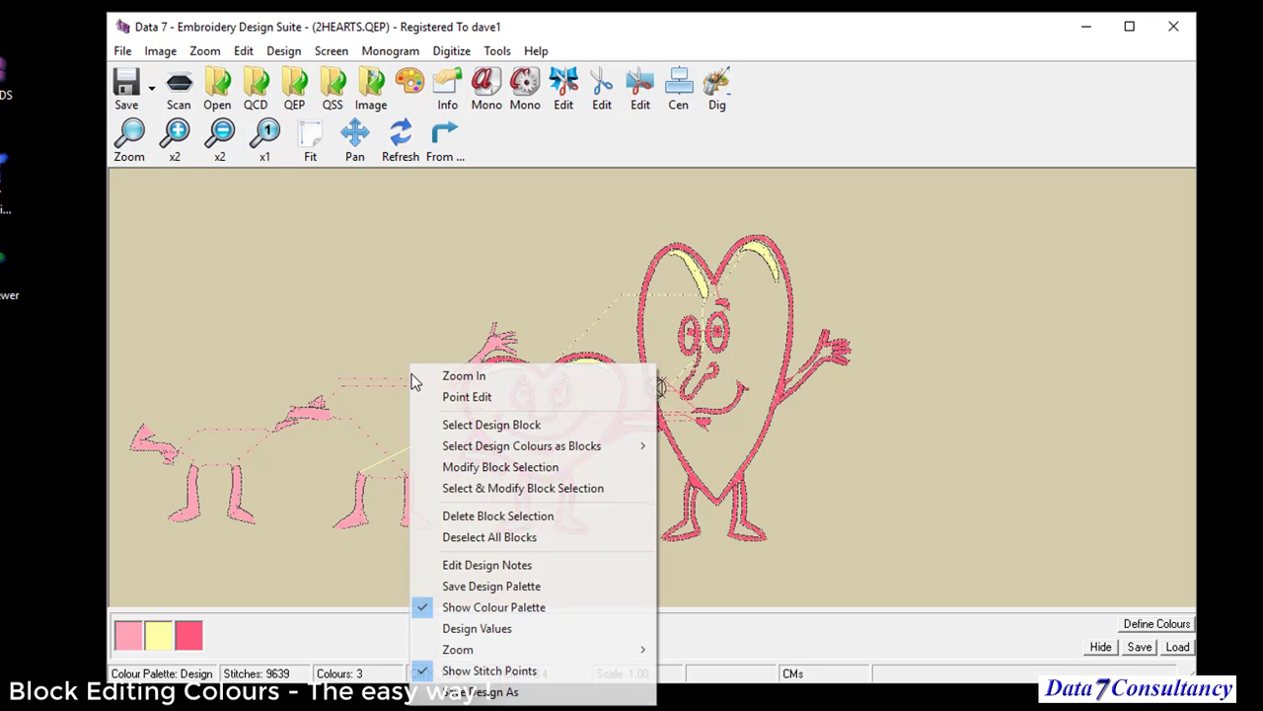
{"action": "left_click", "coordinate": [491, 517]}
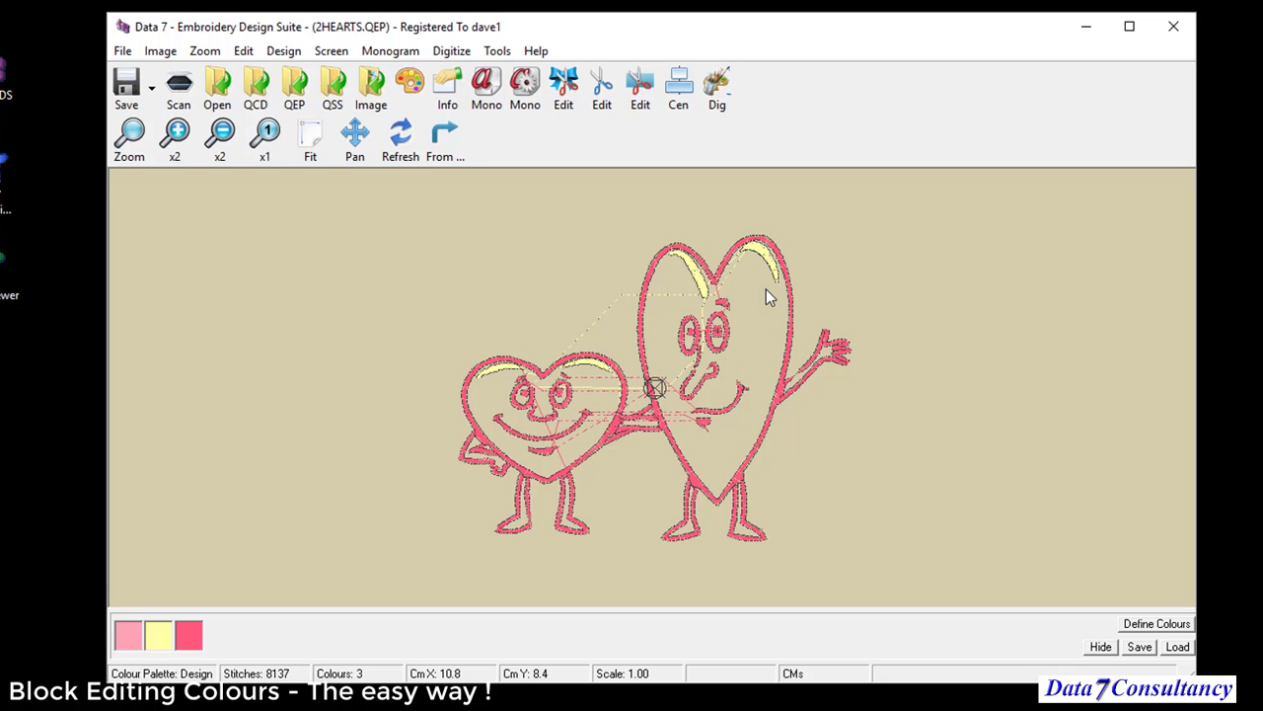
{"action": "right_click", "coordinate": [813, 265]}
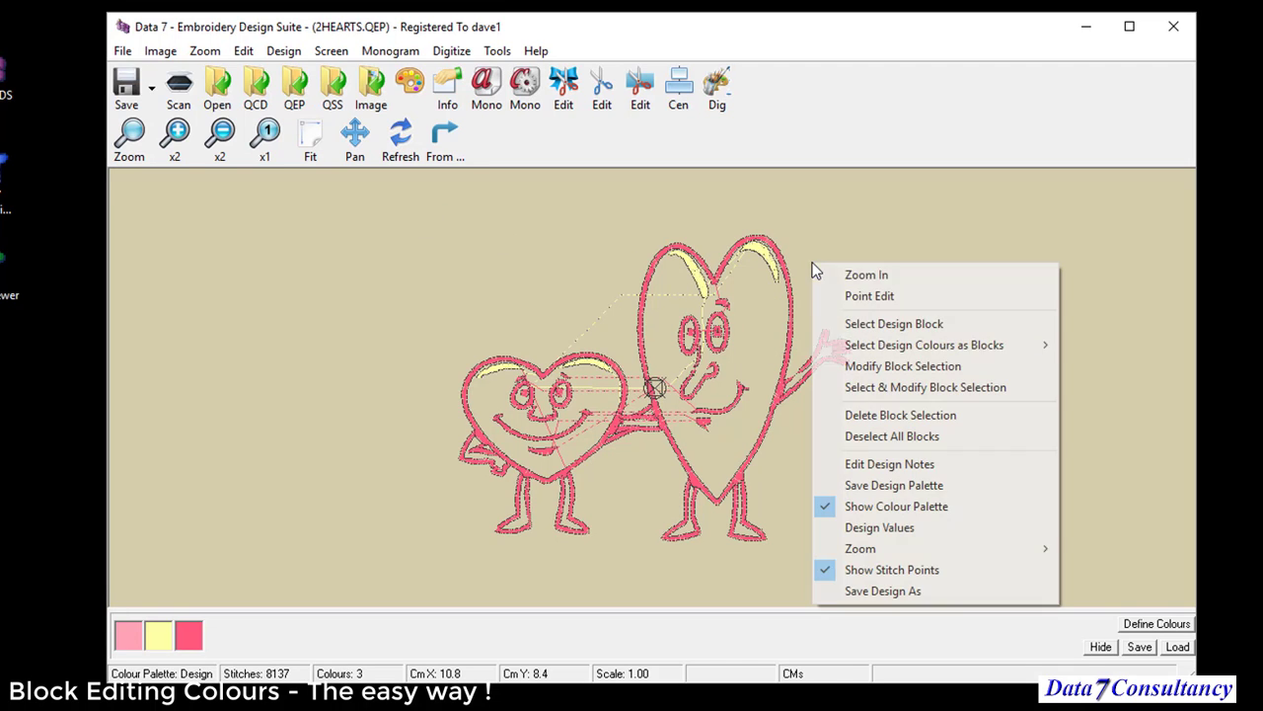
{"action": "mouse_move", "coordinate": [921, 348]}
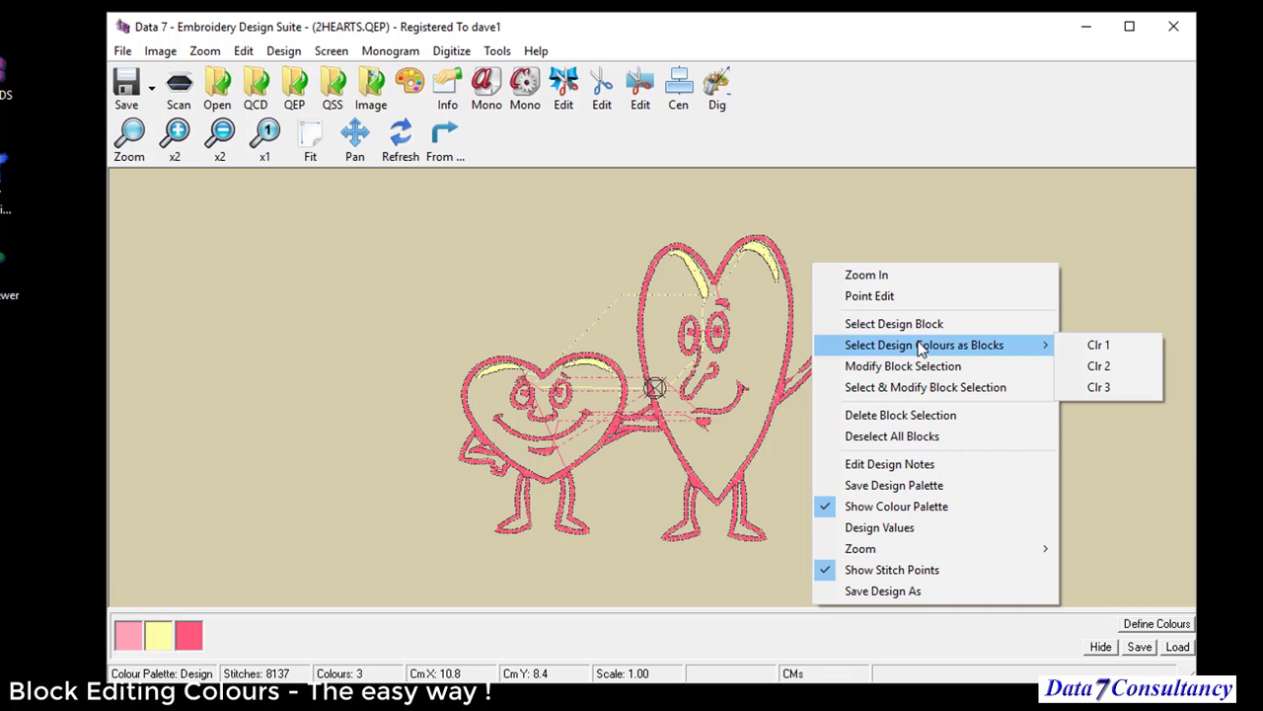
{"action": "left_click", "coordinate": [717, 298]}
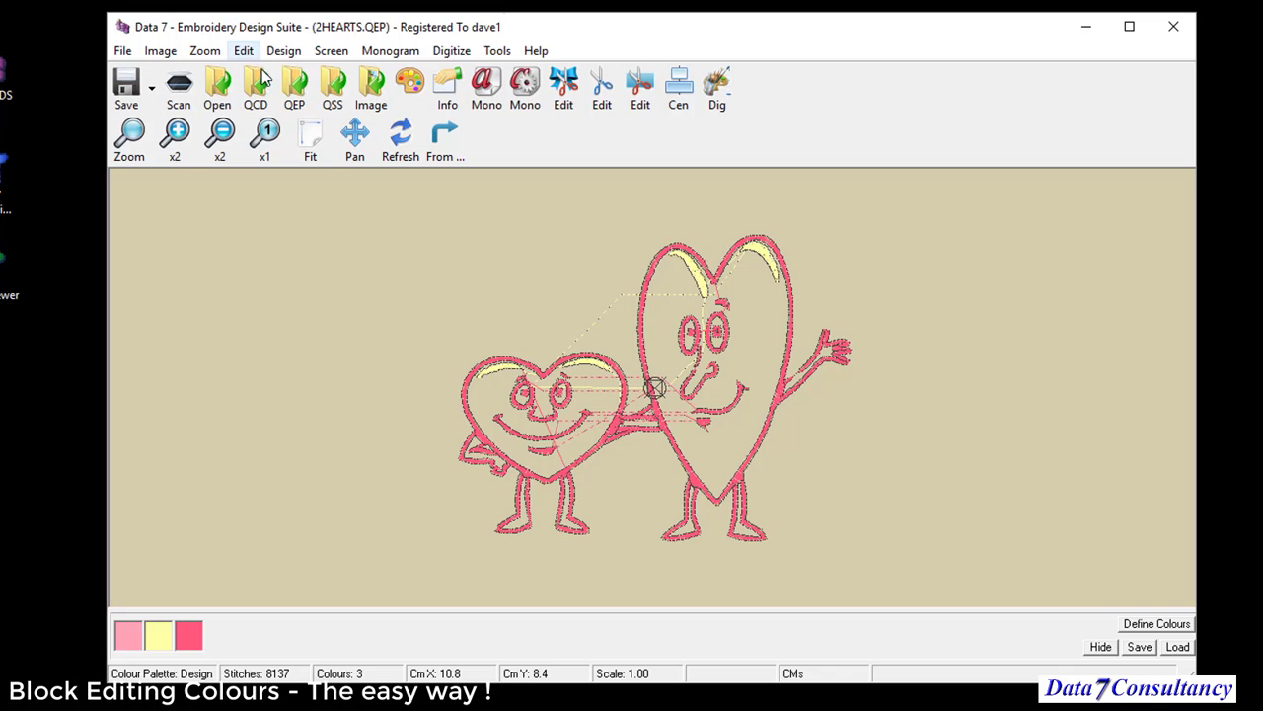
{"action": "right_click", "coordinate": [803, 340]}
{"action": "mouse_move", "coordinate": [891, 429]}
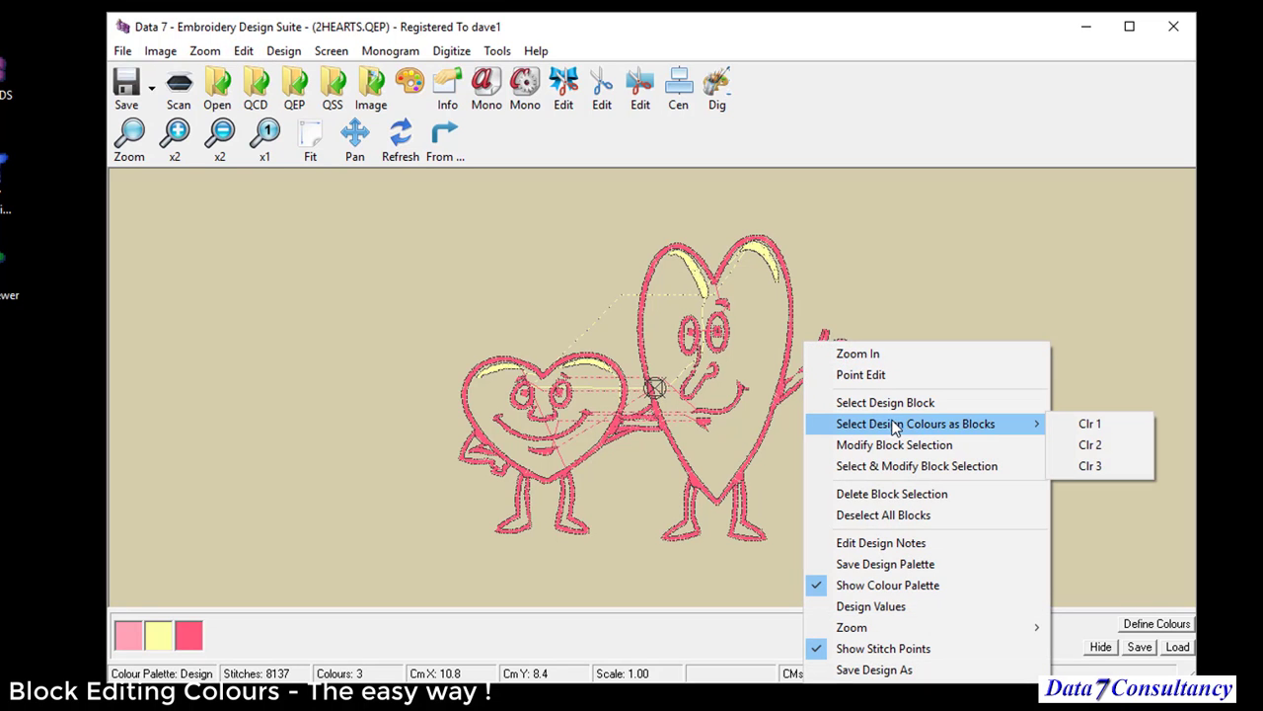
{"action": "left_click", "coordinate": [468, 265]}
{"action": "left_click", "coordinate": [241, 53]}
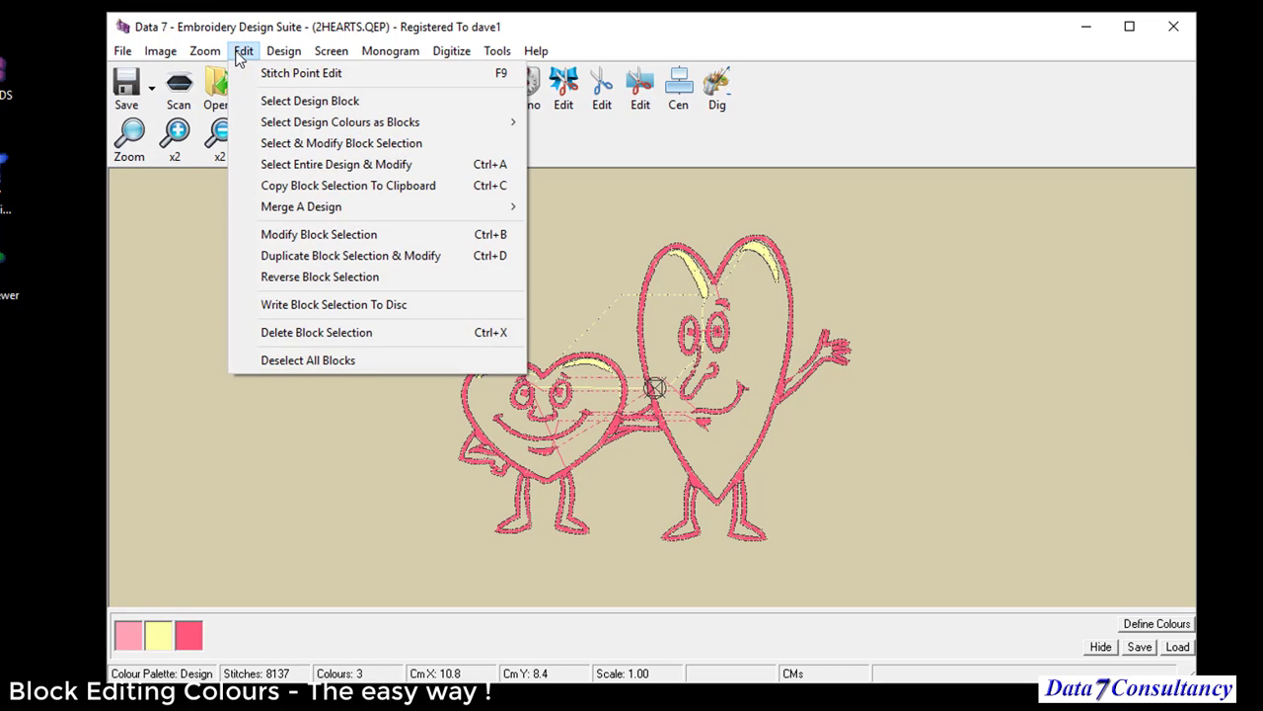
{"action": "mouse_move", "coordinate": [320, 126]}
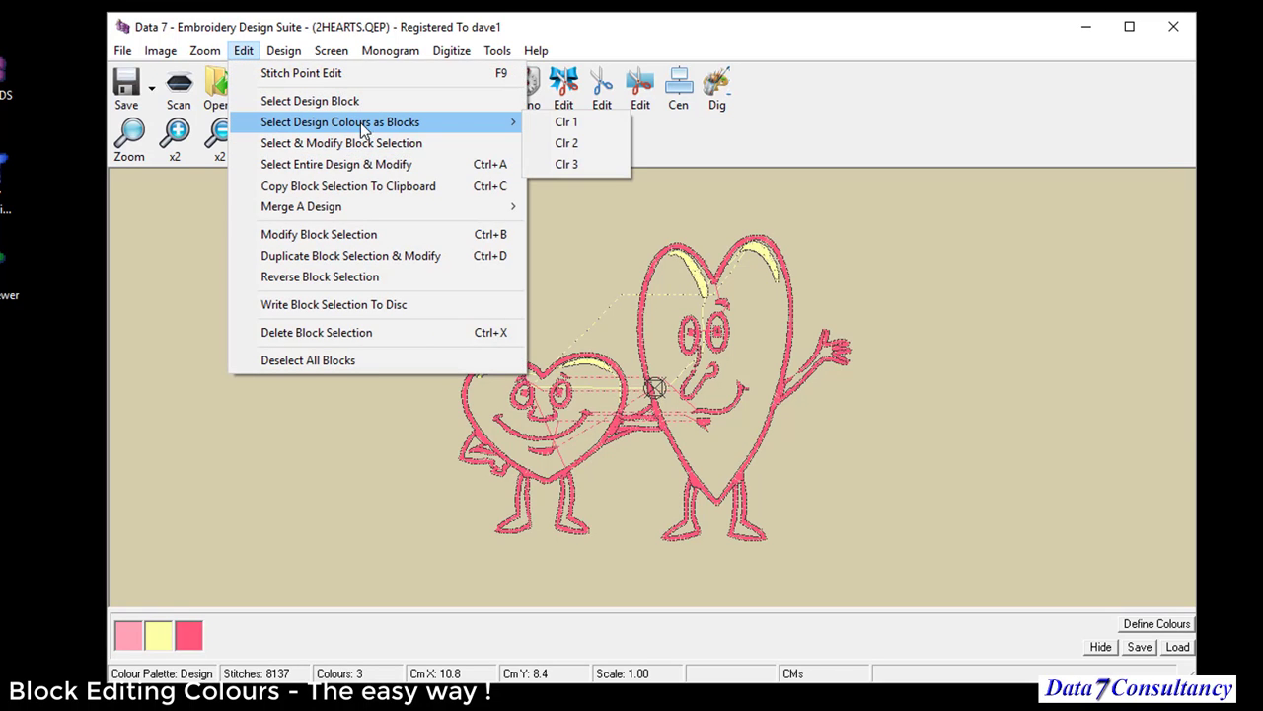
{"action": "left_click", "coordinate": [591, 237]}
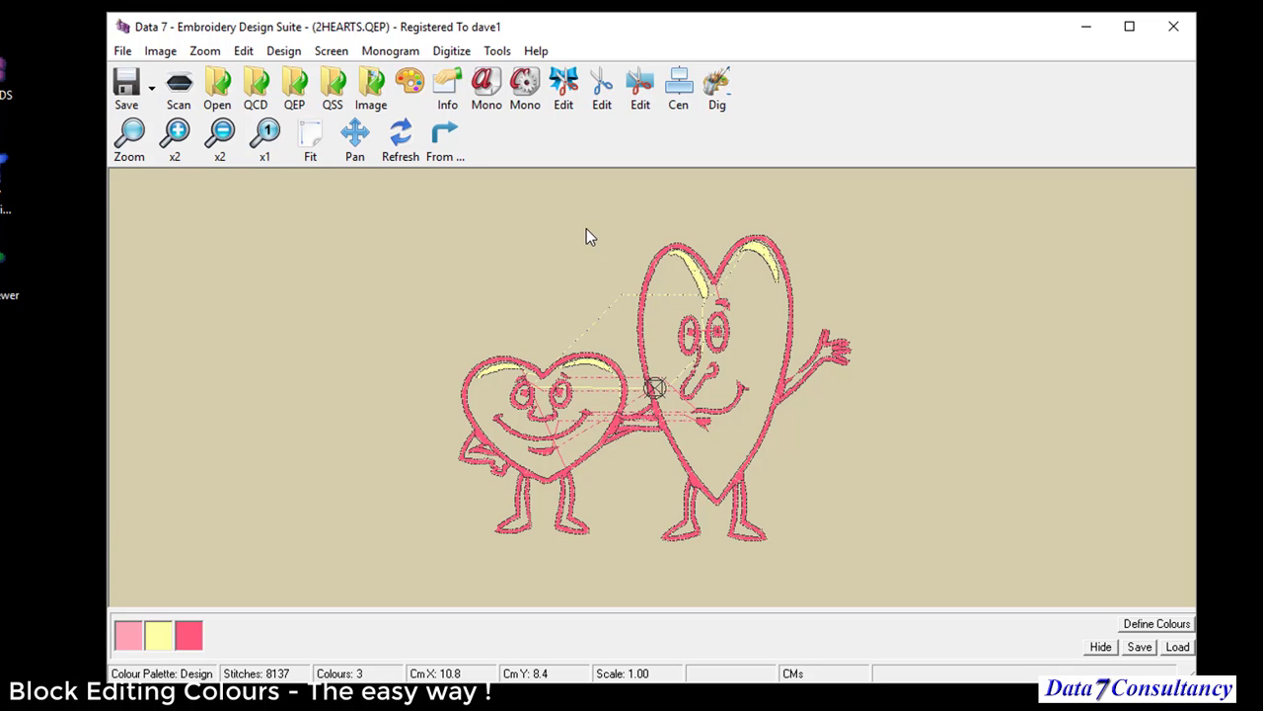
Select colour 3, the dark pink outlines of both hearts, as a block.
{"action": "right_click", "coordinate": [587, 230]}
{"action": "mouse_move", "coordinate": [677, 311]}
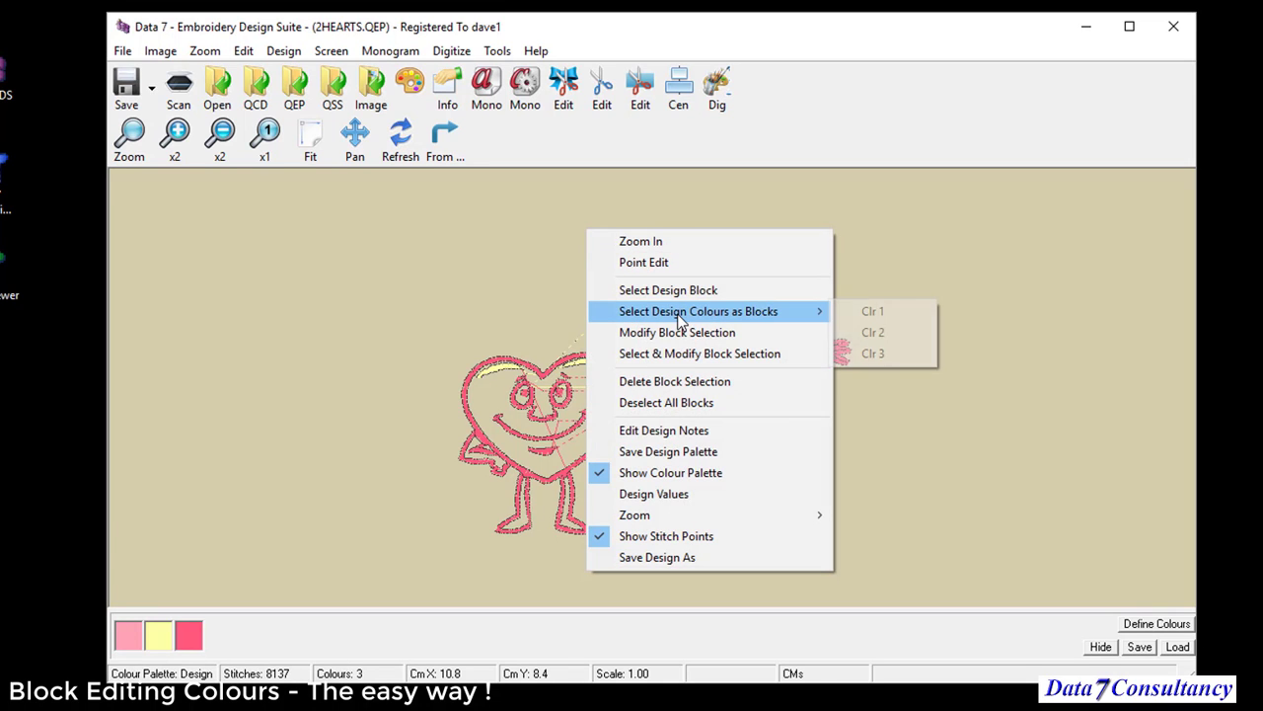
{"action": "left_click", "coordinate": [897, 354]}
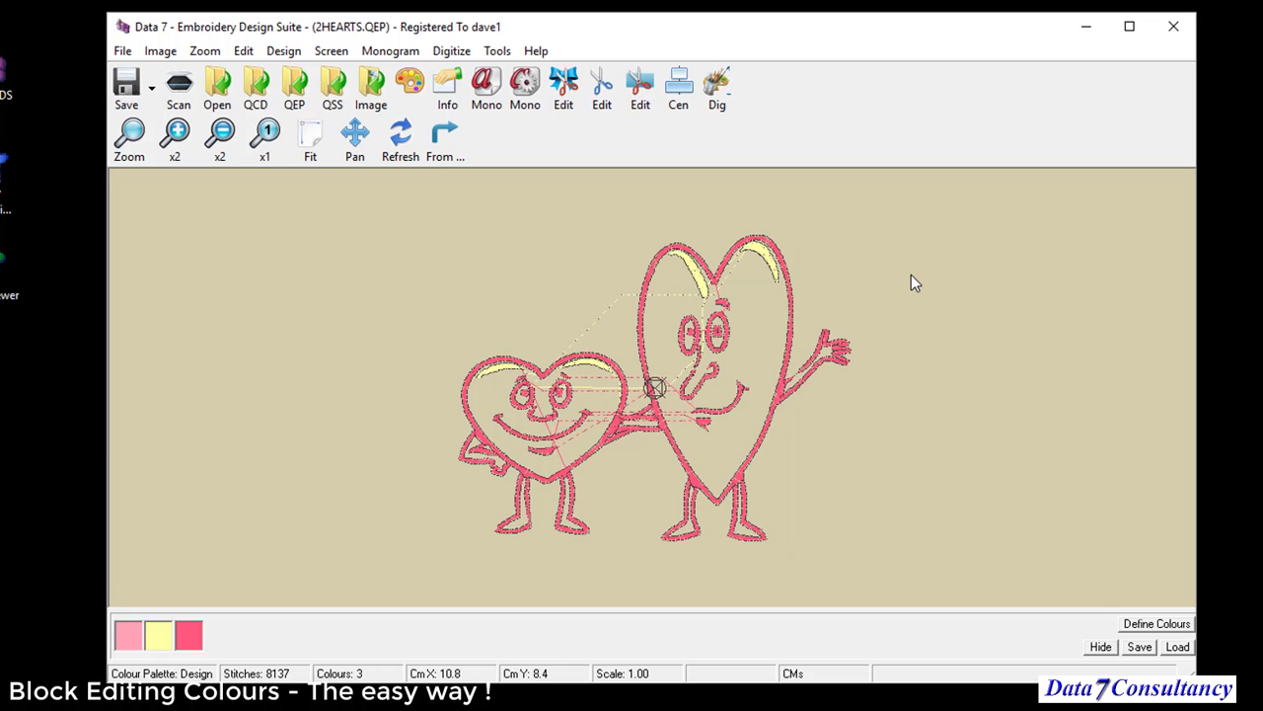